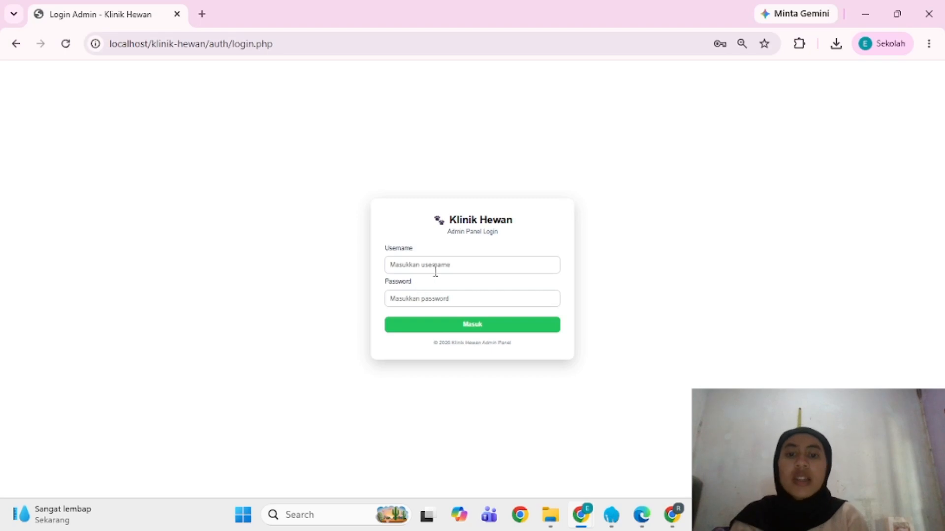
Log in to the Klinik Hewan admin panel with the saved admin username and password
{"action": "left_click", "coordinate": [432, 267]}
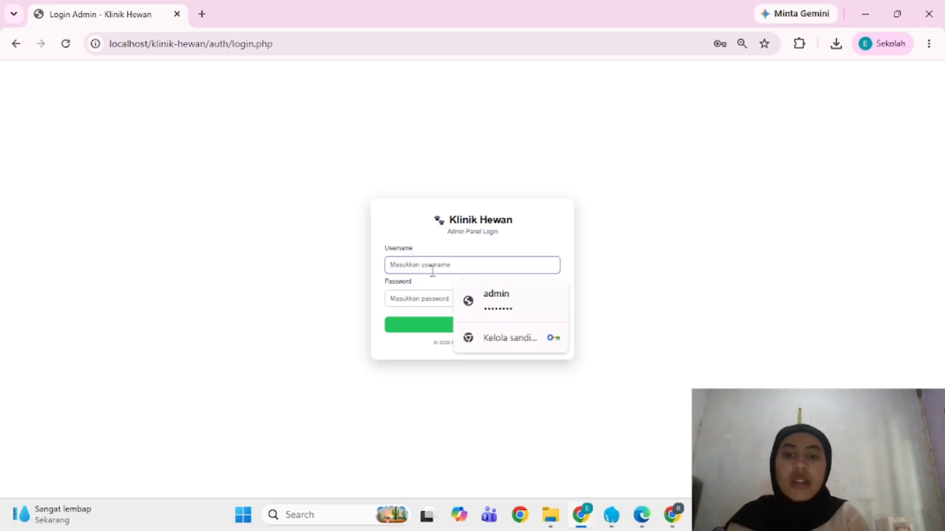
{"action": "left_click", "coordinate": [527, 318]}
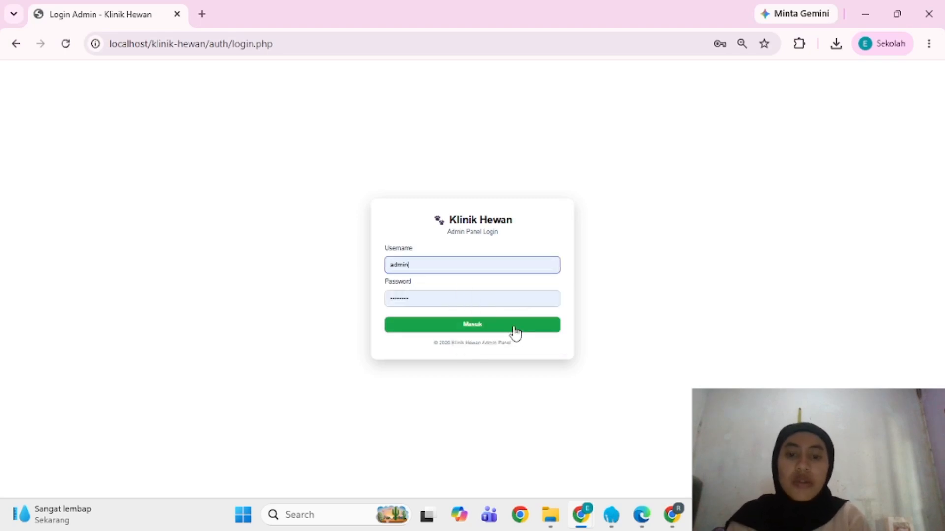
{"action": "left_click", "coordinate": [512, 328]}
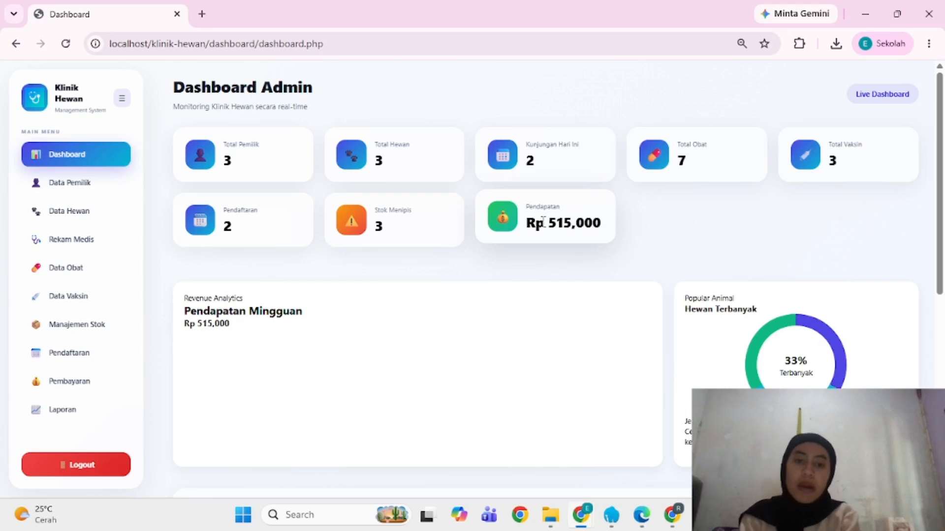
Examine the dashboard's weekly revenue, most common animals, medicine stock alerts and today's examination schedule
{"action": "scroll", "coordinate": [542, 221], "scroll_direction": "down", "scroll_amount": 1}
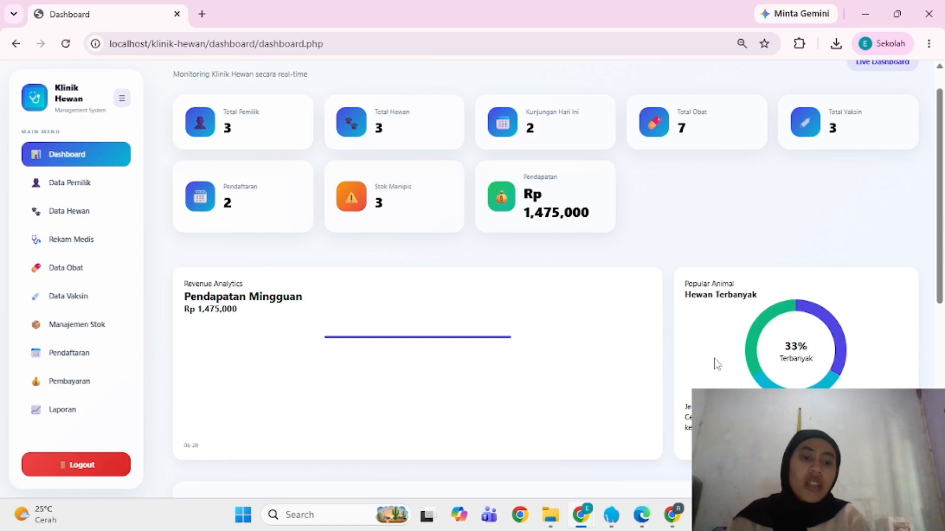
{"action": "scroll", "coordinate": [717, 364], "scroll_direction": "down", "scroll_amount": 3}
{"action": "scroll", "coordinate": [772, 327], "scroll_direction": "up", "scroll_amount": 2}
{"action": "scroll", "coordinate": [647, 359], "scroll_direction": "down", "scroll_amount": 3}
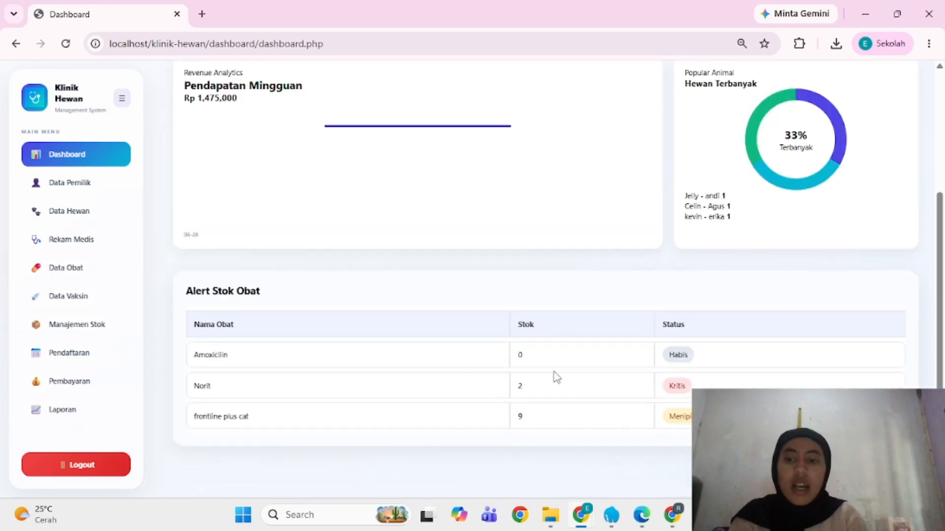
{"action": "scroll", "coordinate": [556, 378], "scroll_direction": "down", "scroll_amount": 2}
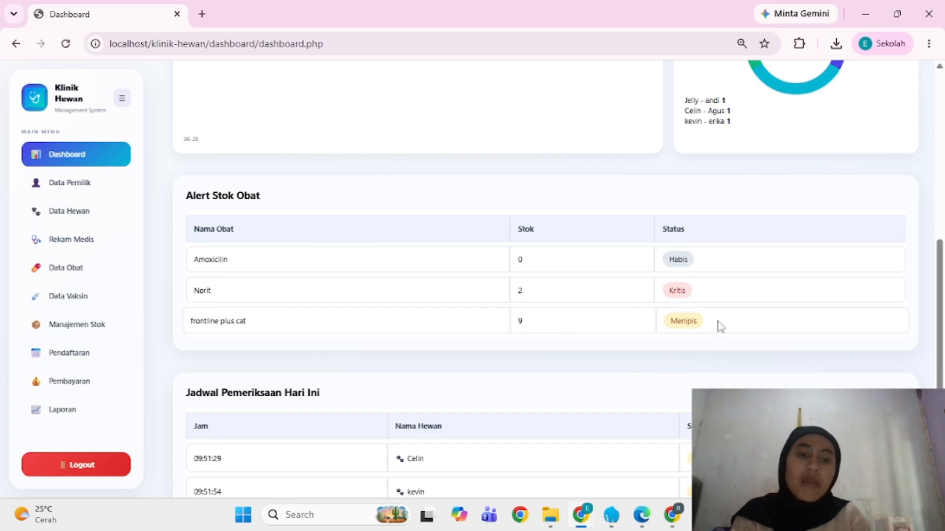
{"action": "scroll", "coordinate": [684, 352], "scroll_direction": "down", "scroll_amount": 1}
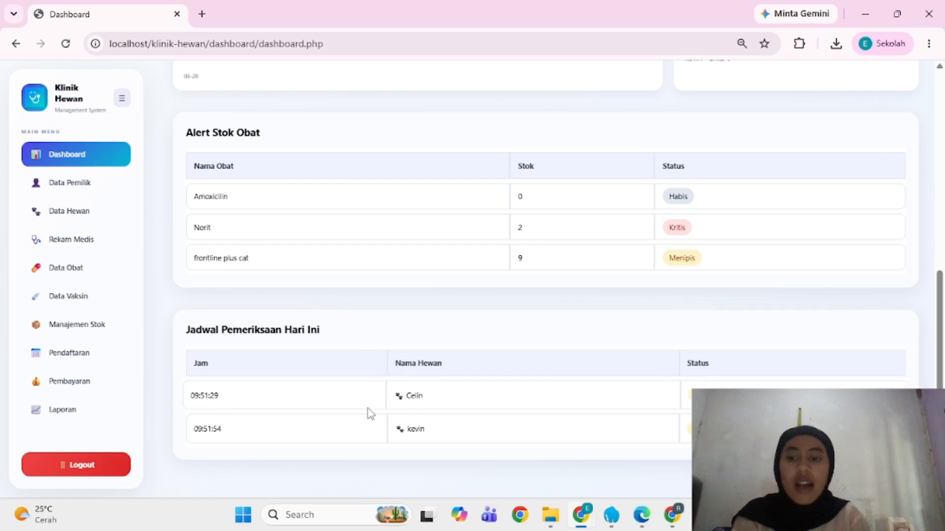
Open the Data Pemilik page and view the new owner form, closing it without adding an owner
{"action": "left_click", "coordinate": [74, 184]}
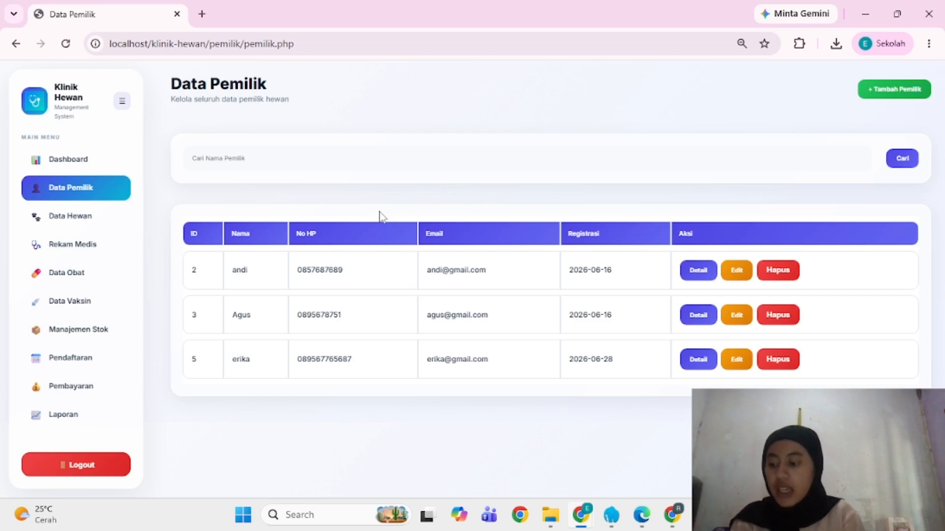
{"action": "left_click", "coordinate": [401, 166]}
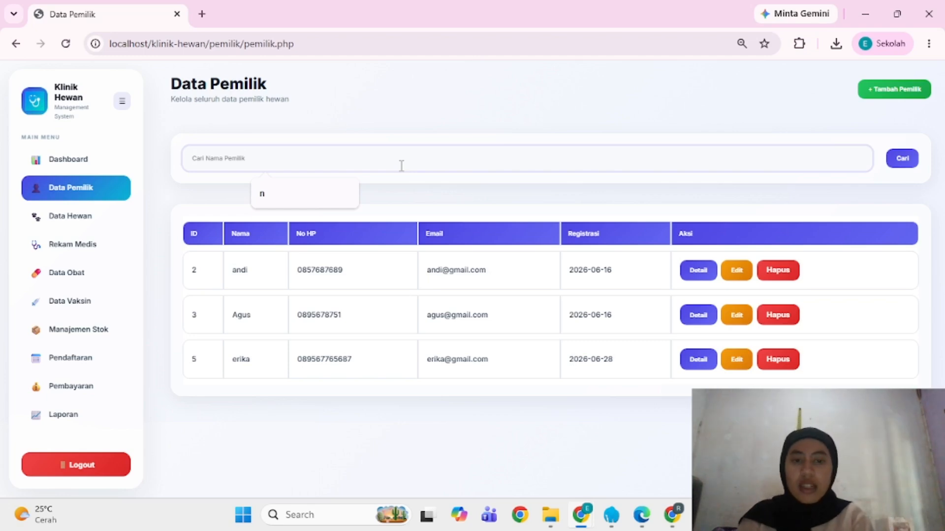
{"action": "left_click", "coordinate": [894, 91]}
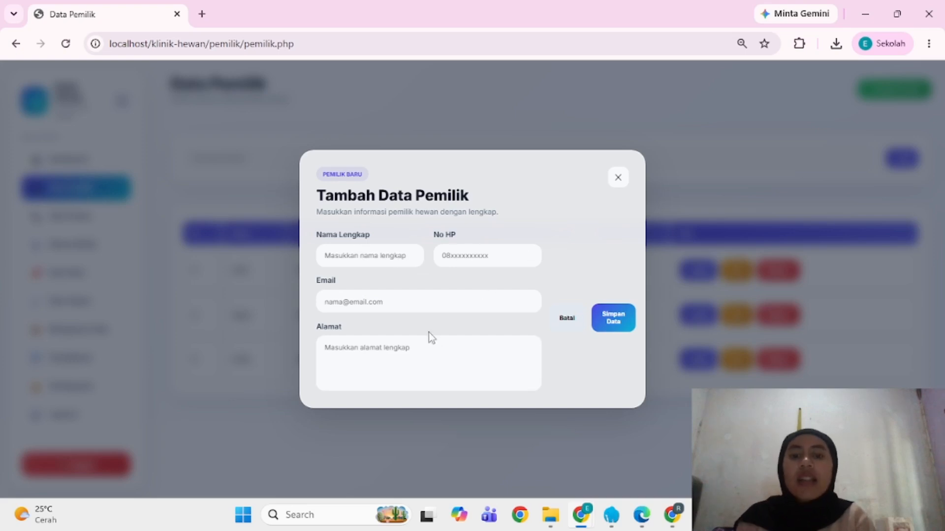
{"action": "left_click", "coordinate": [618, 179]}
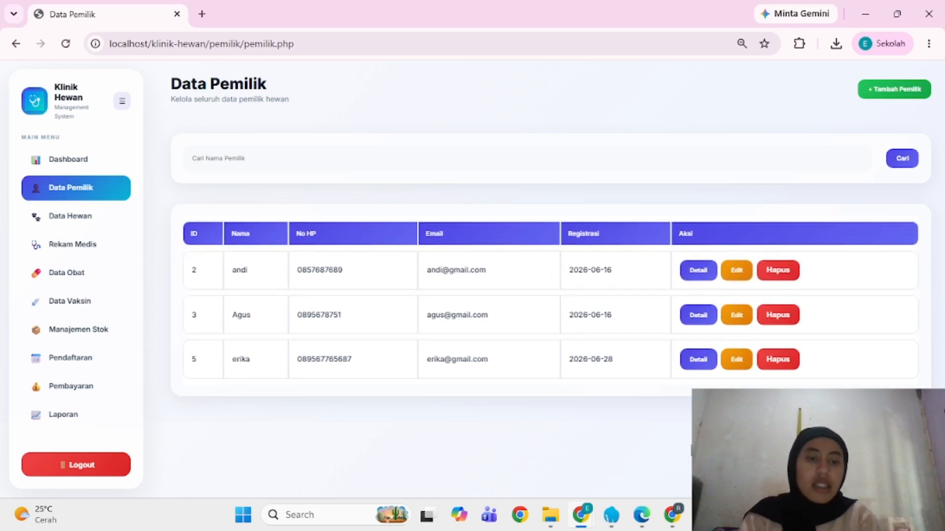
View the first owner's details and edit form, closing both without changing any data
{"action": "left_click", "coordinate": [700, 270]}
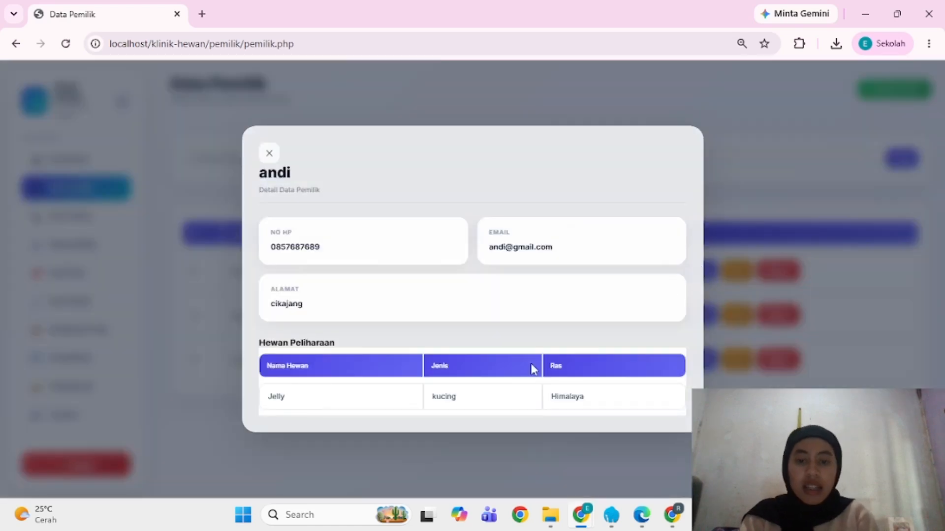
{"action": "left_click", "coordinate": [269, 153]}
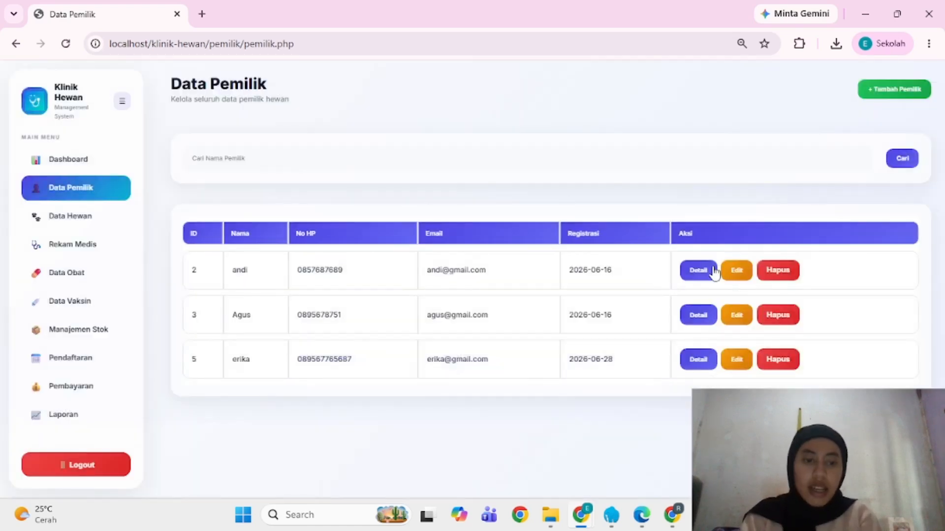
{"action": "left_click", "coordinate": [738, 275]}
{"action": "left_click", "coordinate": [327, 332]}
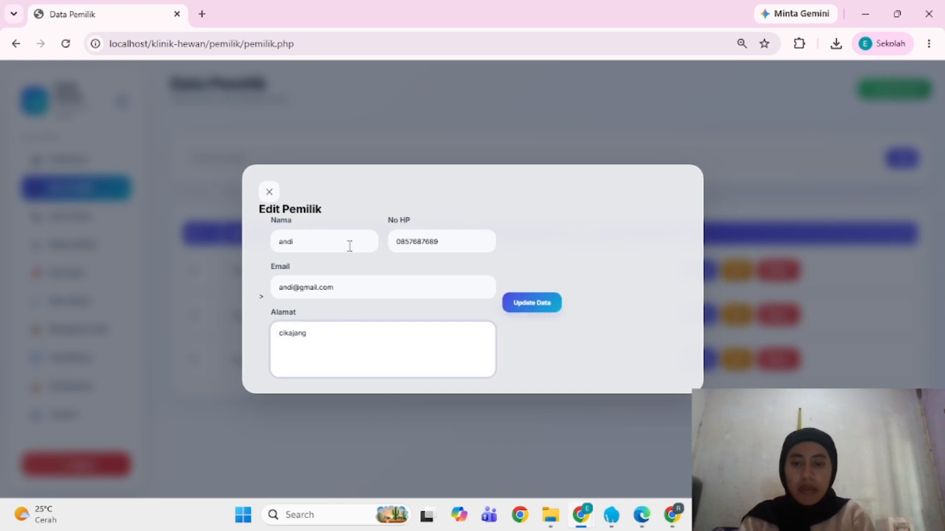
{"action": "left_click", "coordinate": [270, 191]}
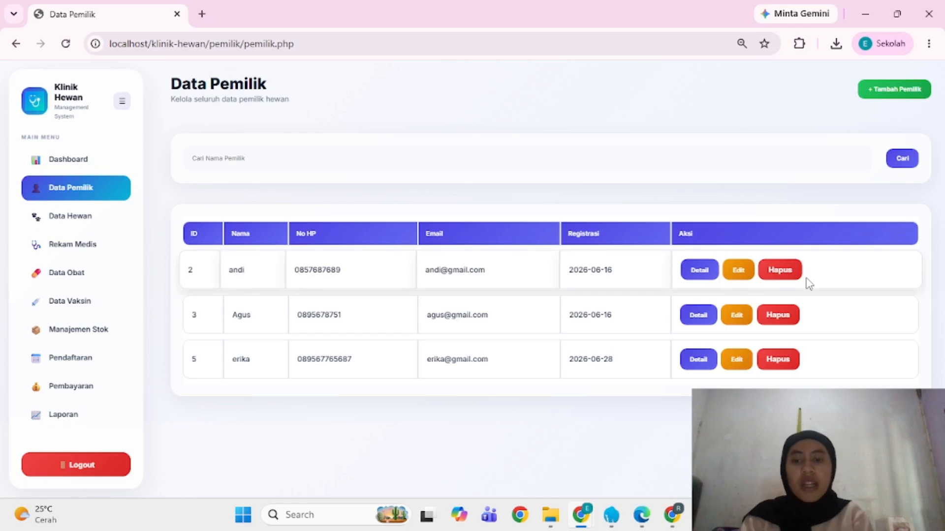
Open the Data Hewan page and examine the available owner choices in the new animal form
{"action": "left_click", "coordinate": [106, 222]}
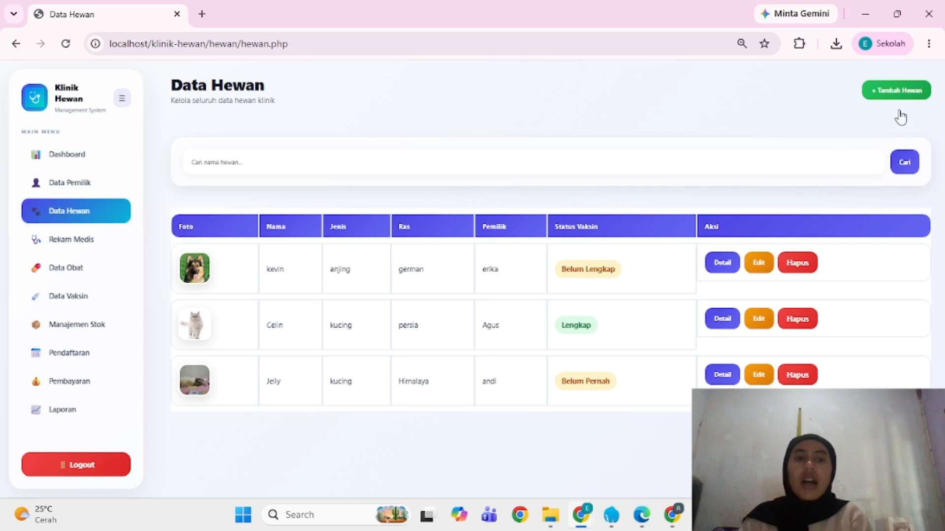
{"action": "left_click", "coordinate": [628, 160]}
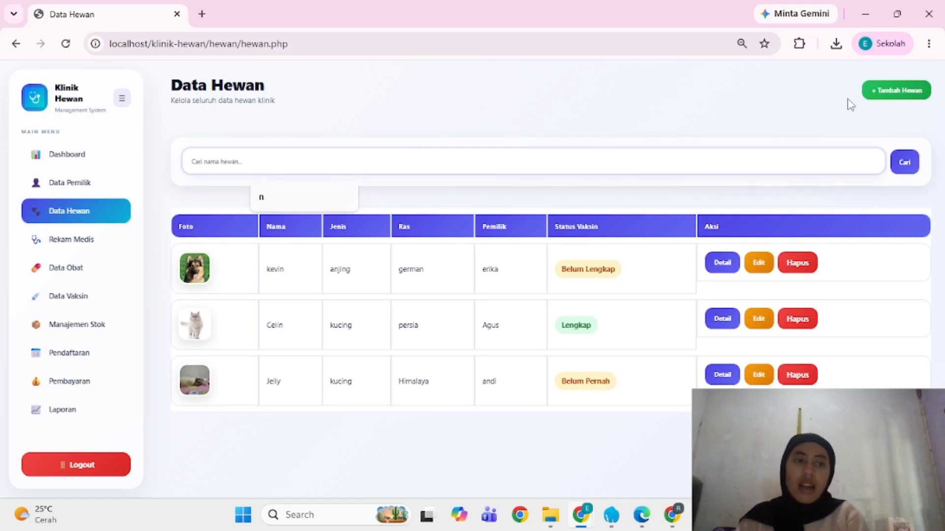
{"action": "left_click", "coordinate": [904, 94]}
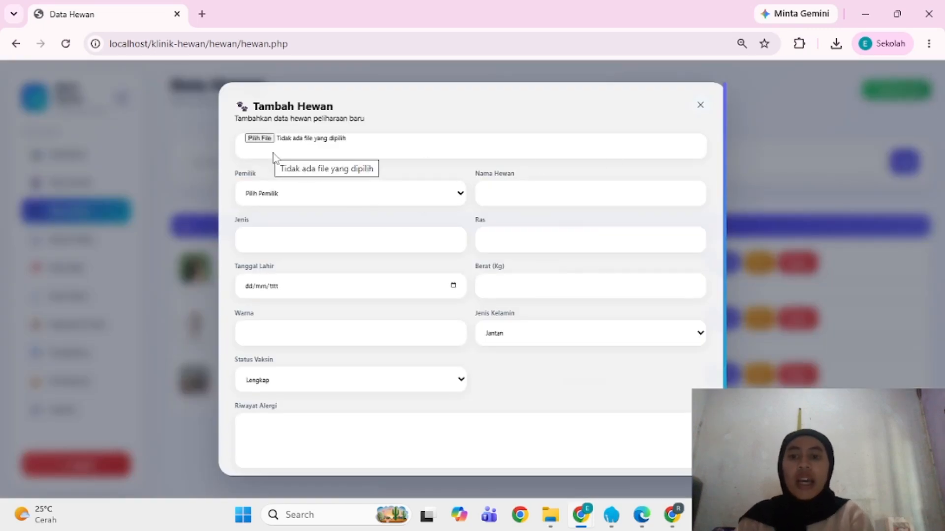
{"action": "left_click", "coordinate": [327, 197]}
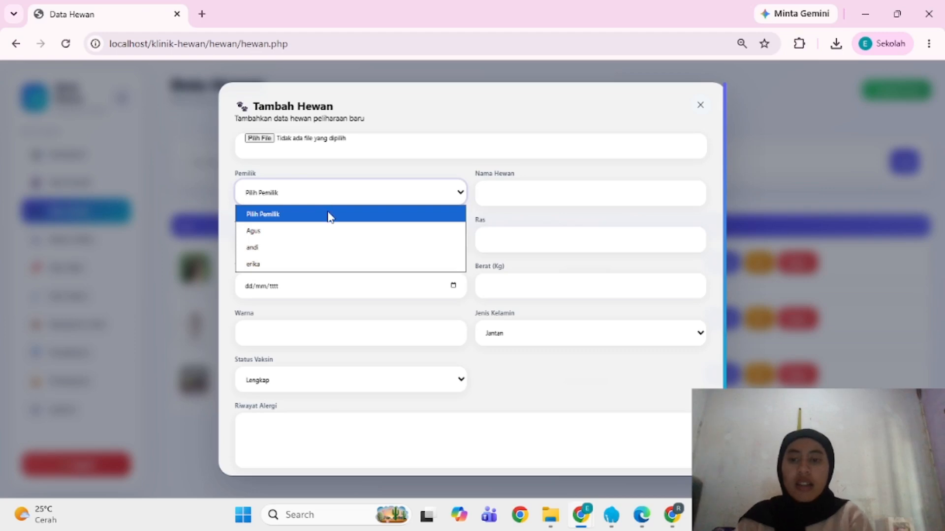
{"action": "left_click", "coordinate": [317, 179]}
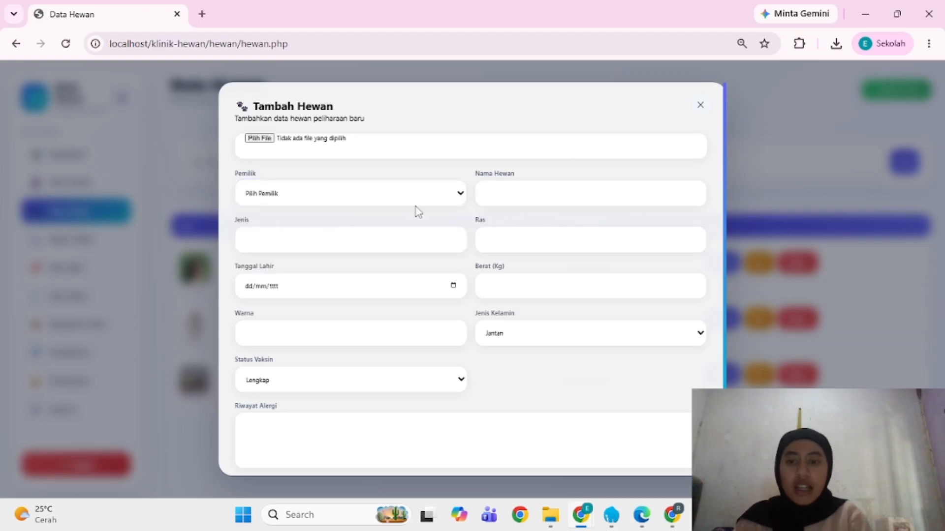
Examine the Jenis, Ras, Tanggal Lahir and remaining fields of the new animal form, and cancel it without saving
{"action": "left_click", "coordinate": [299, 238]}
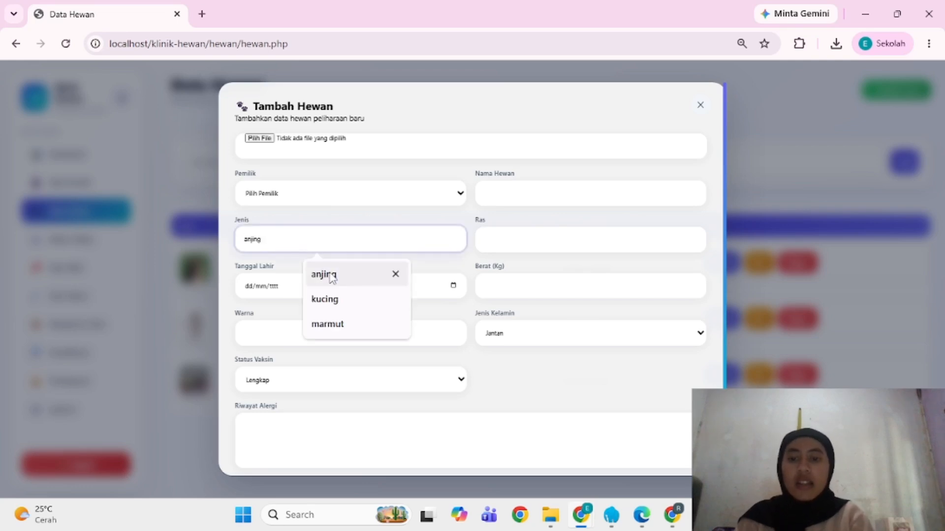
{"action": "left_click", "coordinate": [552, 234]}
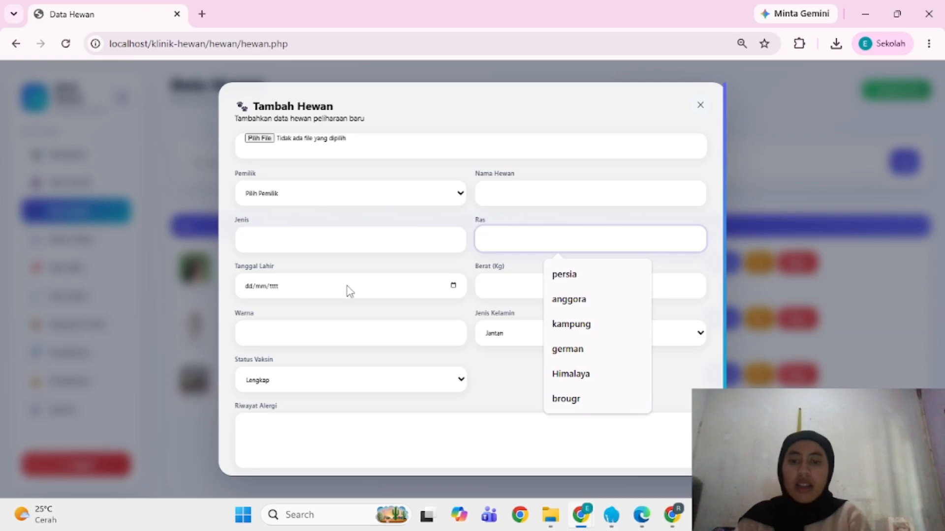
{"action": "left_click", "coordinate": [454, 287]}
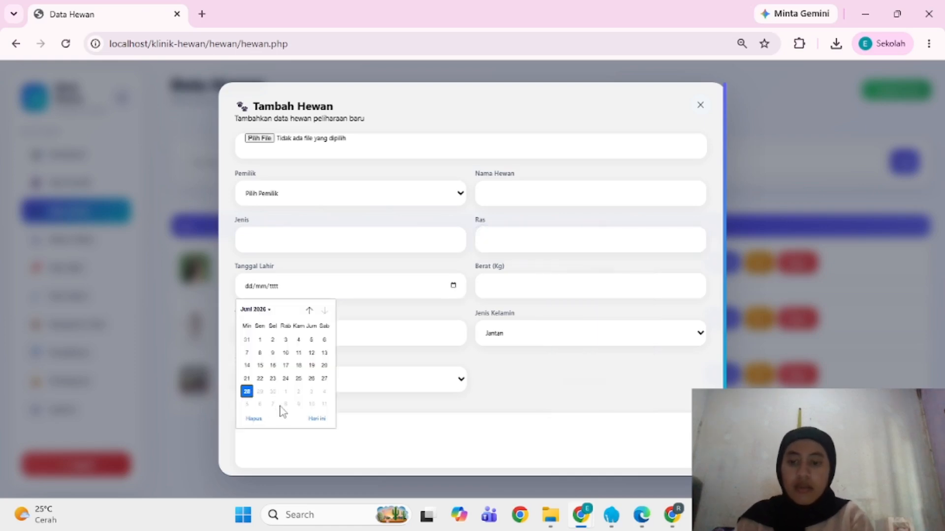
{"action": "left_click", "coordinate": [433, 317]}
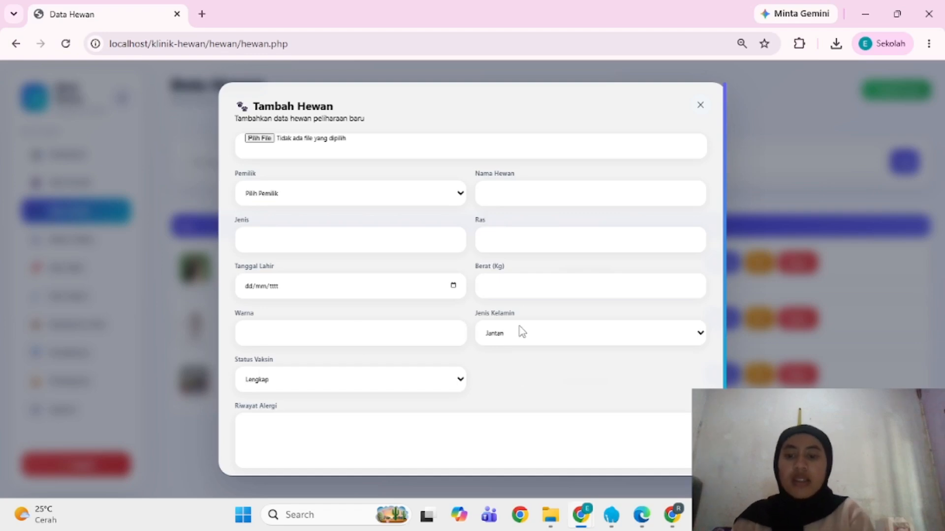
{"action": "scroll", "coordinate": [369, 381], "scroll_direction": "down", "scroll_amount": 1}
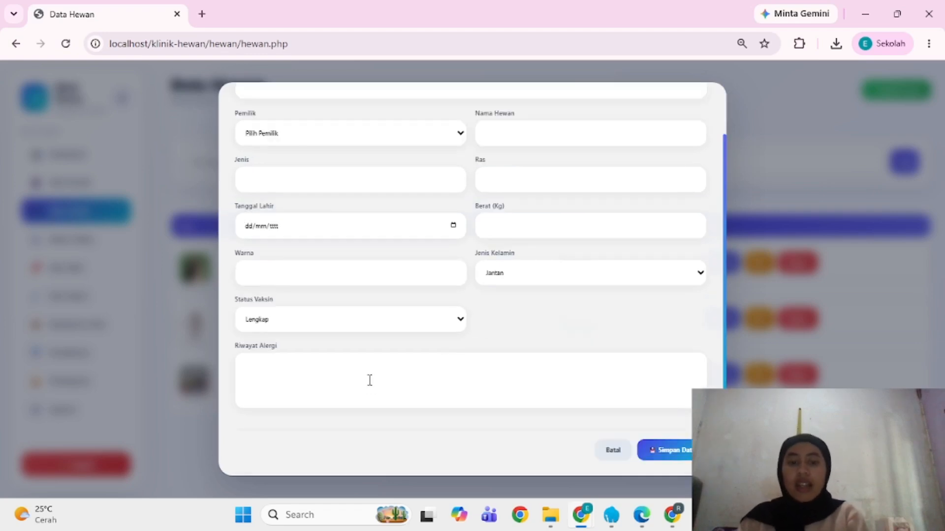
{"action": "left_click", "coordinate": [611, 450]}
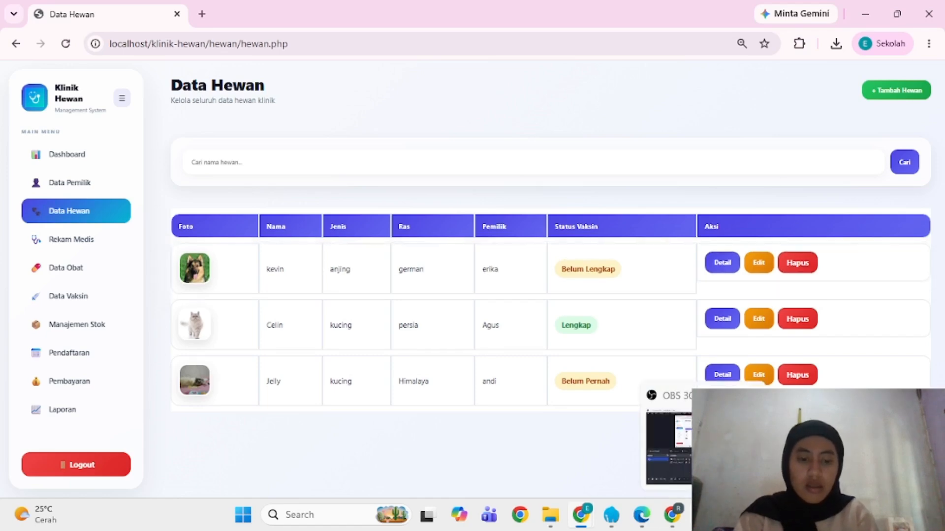
{"action": "left_click", "coordinate": [650, 392]}
{"action": "left_click", "coordinate": [679, 363]}
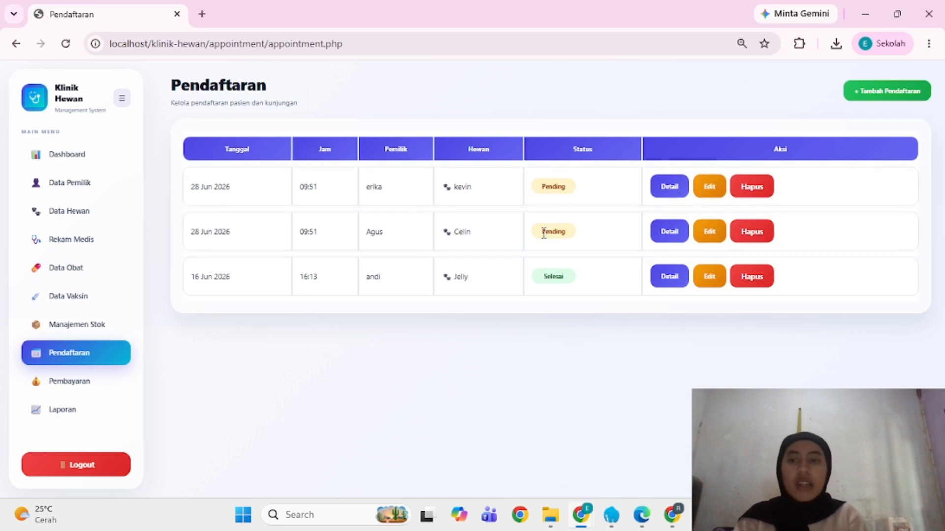
Examine the new Pendaftaran form by selecting Jelly's owner, and close it without registering a patient
{"action": "left_click", "coordinate": [857, 97]}
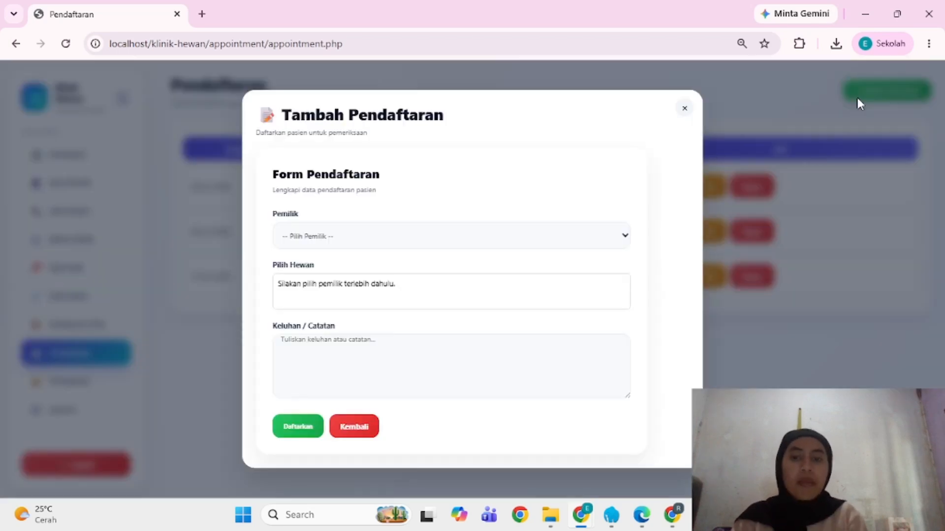
{"action": "left_click", "coordinate": [443, 237]}
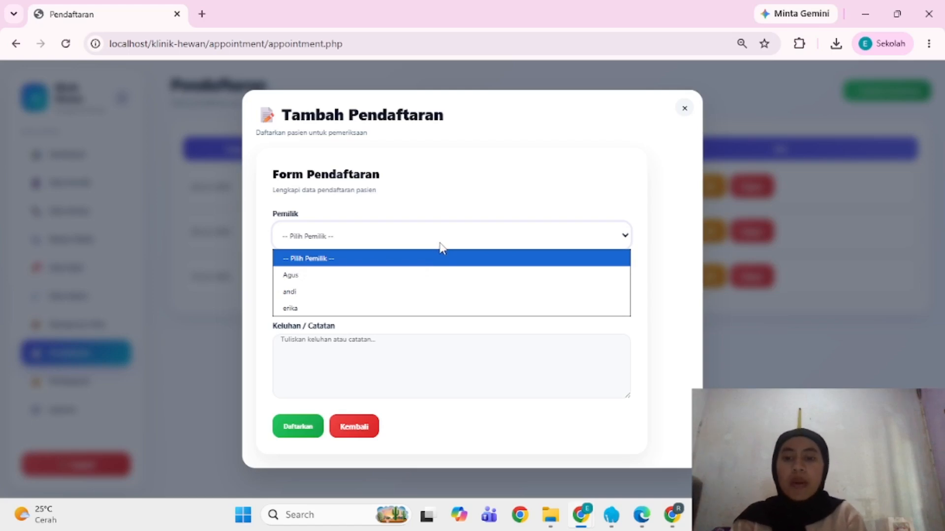
{"action": "left_click", "coordinate": [394, 292]}
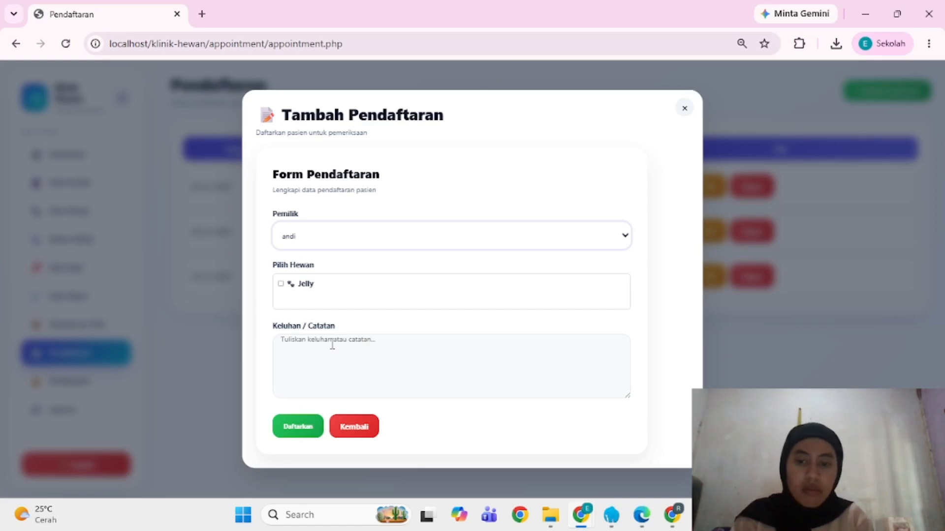
{"action": "left_click", "coordinate": [353, 364]}
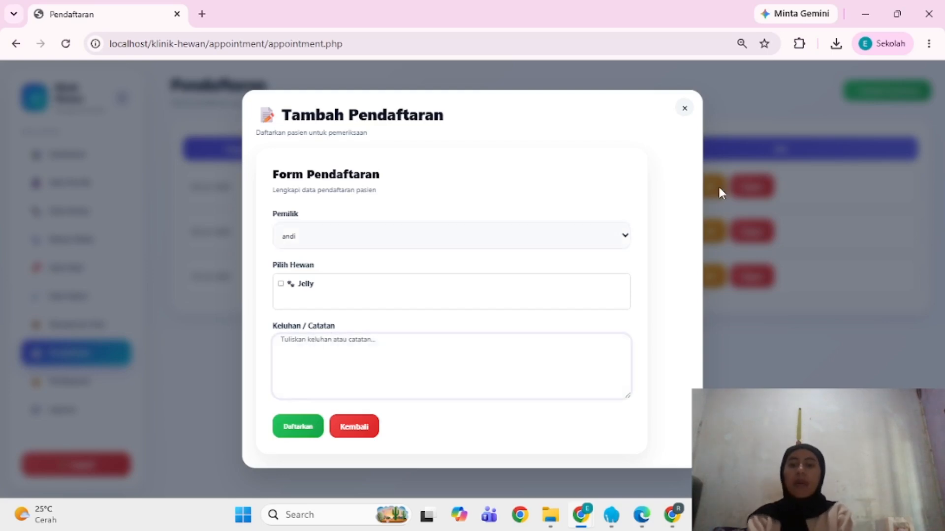
{"action": "left_click", "coordinate": [685, 109]}
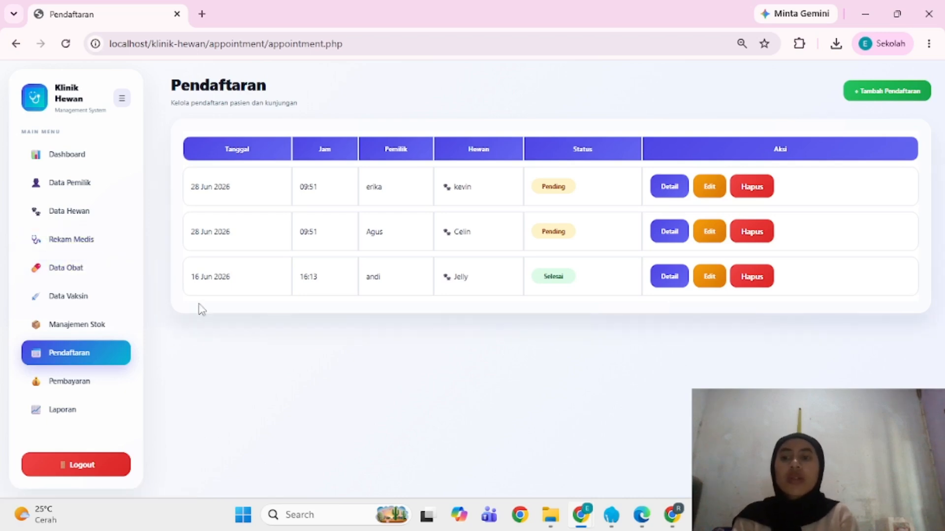
Open the Rekam Medis page and examine the Nama Hewan choices and Keluhan field in a new medical record form
{"action": "left_click", "coordinate": [78, 239]}
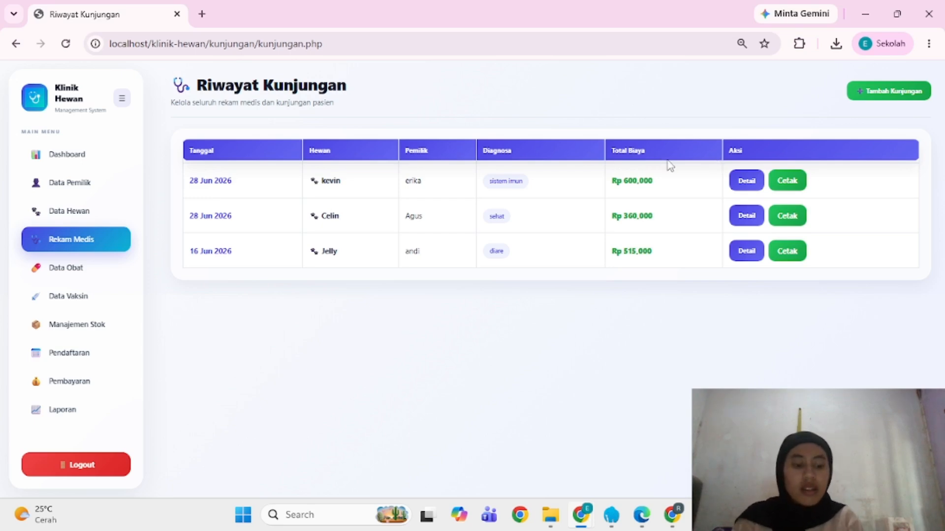
{"action": "left_click", "coordinate": [888, 91]}
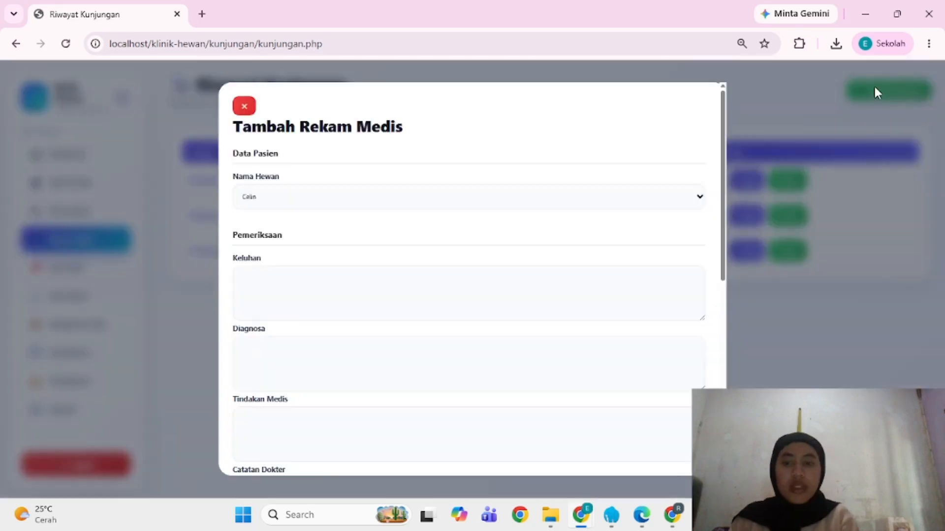
{"action": "scroll", "coordinate": [332, 207], "scroll_direction": "down", "scroll_amount": 1}
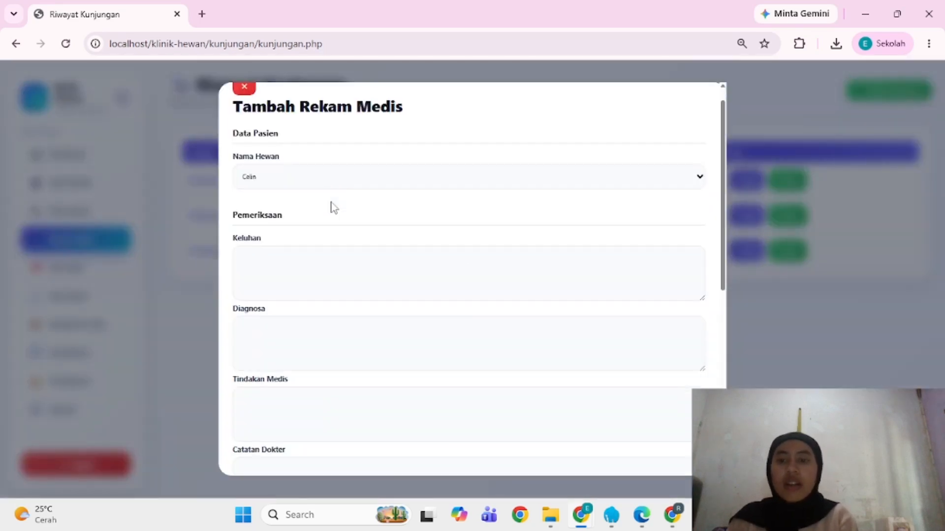
{"action": "left_click", "coordinate": [316, 183]}
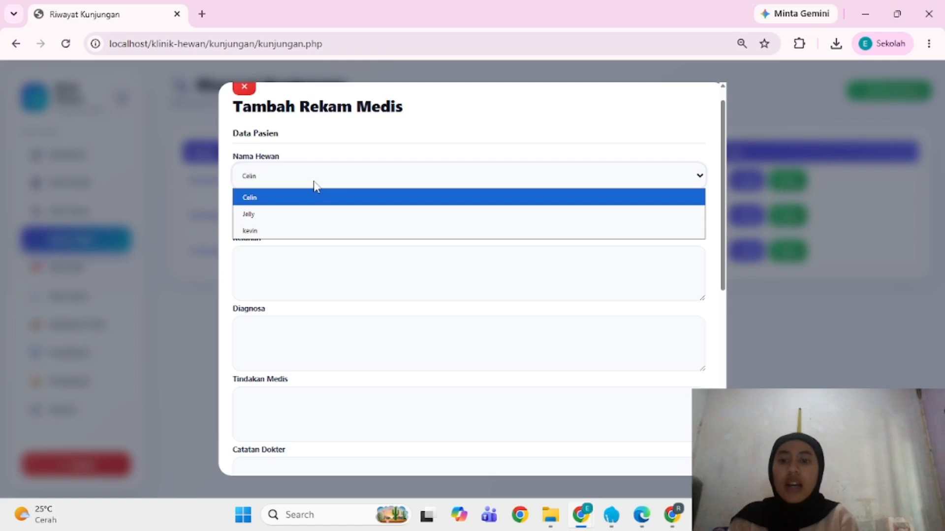
{"action": "left_click", "coordinate": [313, 289]}
{"action": "left_click", "coordinate": [313, 289]}
Examine the Diagnosa, Tindakan Medis, Catatan Dokter and Biaya Tindakan fields of the new medical record form
{"action": "scroll", "coordinate": [285, 277], "scroll_direction": "down", "scroll_amount": 4}
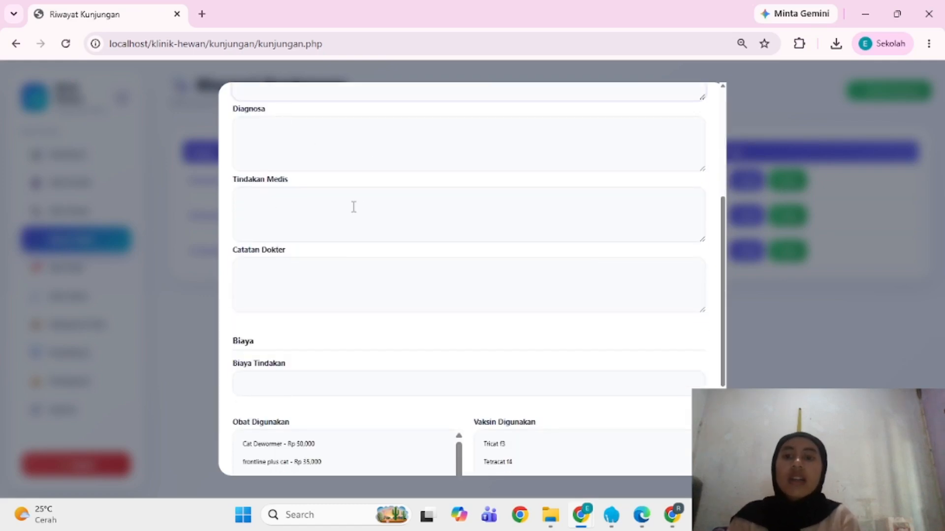
{"action": "scroll", "coordinate": [354, 207], "scroll_direction": "down", "scroll_amount": 2}
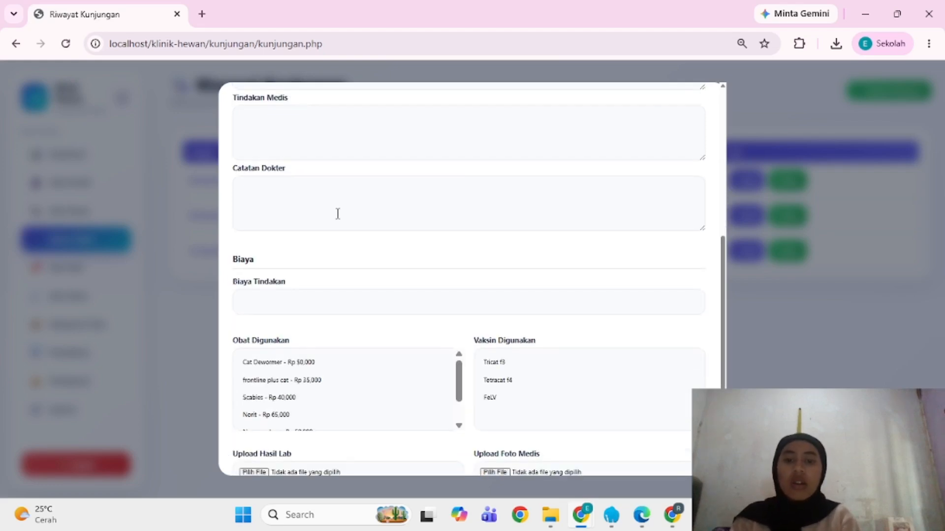
{"action": "scroll", "coordinate": [337, 214], "scroll_direction": "down", "scroll_amount": 1}
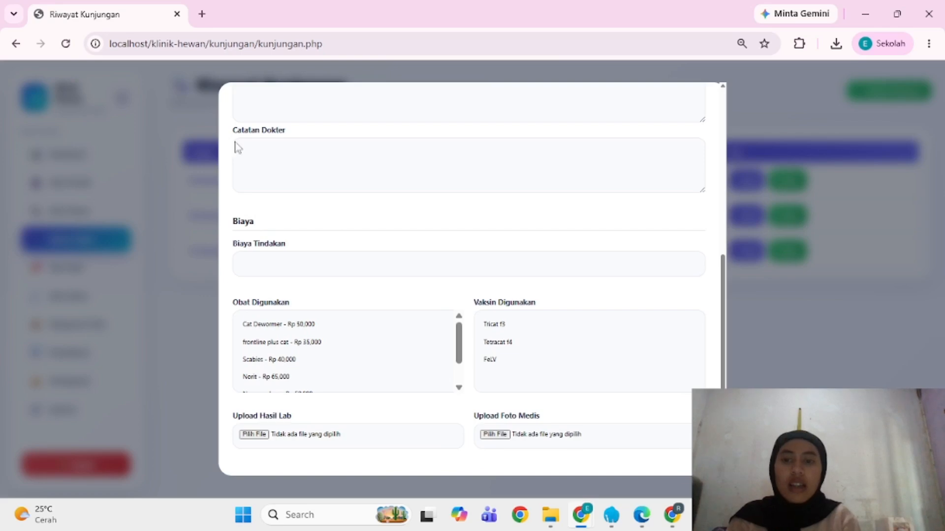
{"action": "scroll", "coordinate": [318, 154], "scroll_direction": "down", "scroll_amount": 1}
{"action": "left_click", "coordinate": [299, 217]}
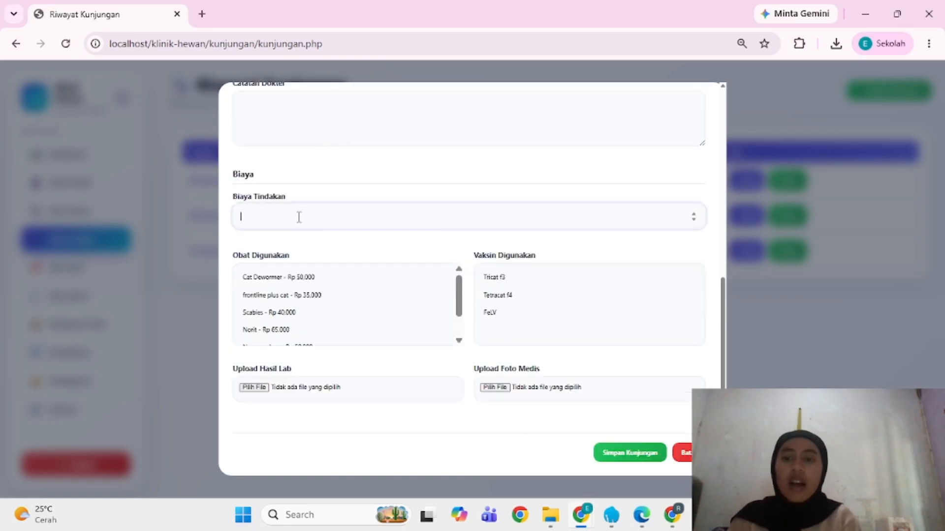
Try the medicine and vaccine lists by selecting Neo eye drop and Tetracat f4, and cancel the medical record without saving
{"action": "scroll", "coordinate": [303, 331], "scroll_direction": "down", "scroll_amount": 1}
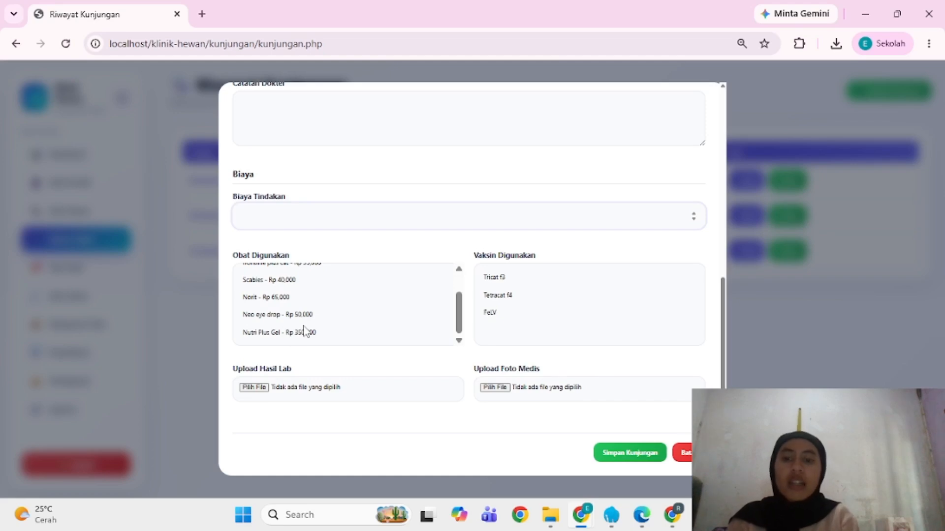
{"action": "left_click", "coordinate": [277, 318]}
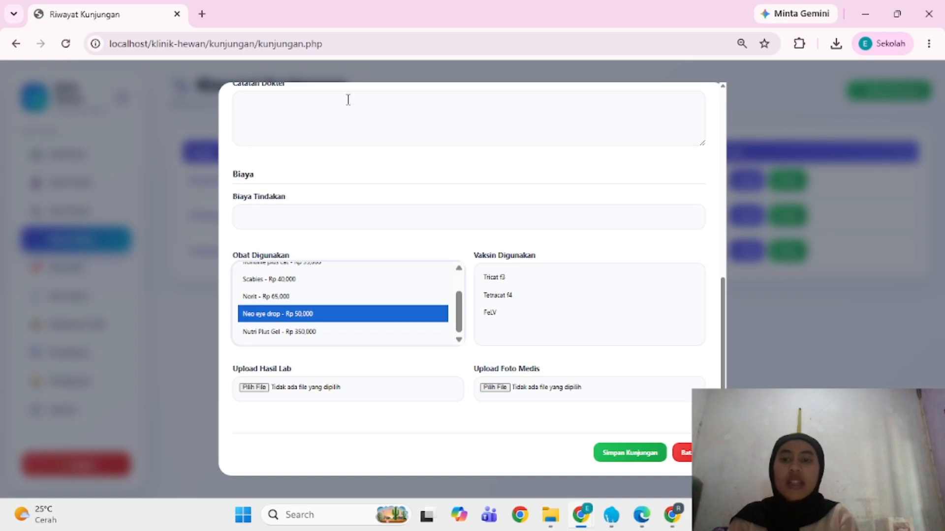
{"action": "scroll", "coordinate": [348, 99], "scroll_direction": "up", "scroll_amount": 2}
{"action": "left_click", "coordinate": [297, 135]}
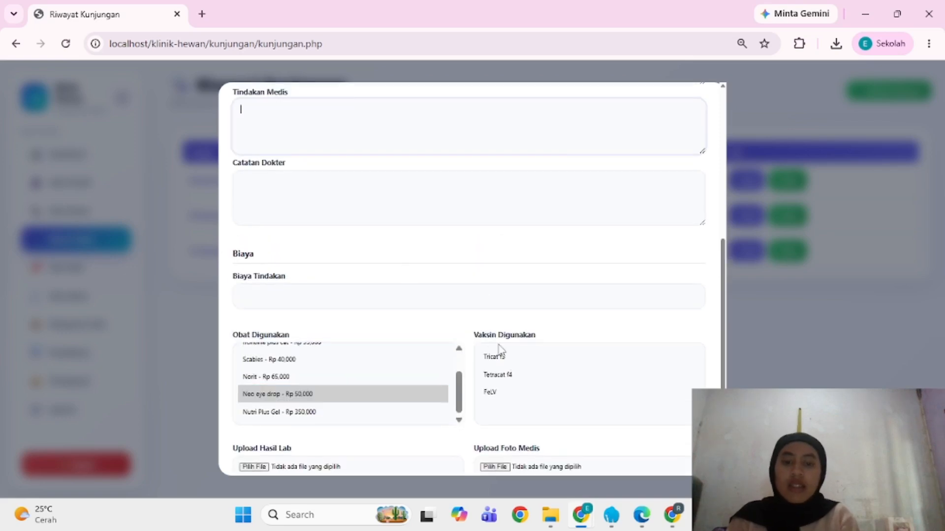
{"action": "scroll", "coordinate": [505, 413], "scroll_direction": "down", "scroll_amount": 2}
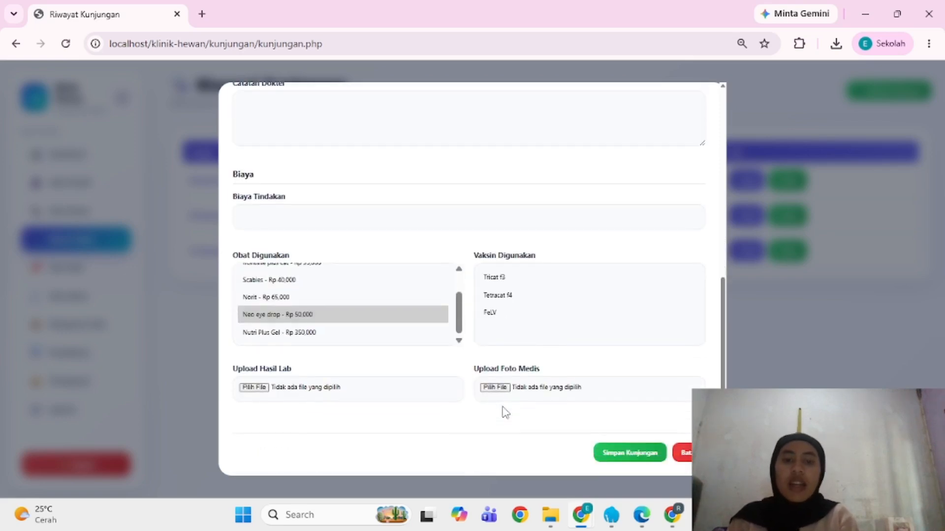
{"action": "left_click", "coordinate": [492, 302]}
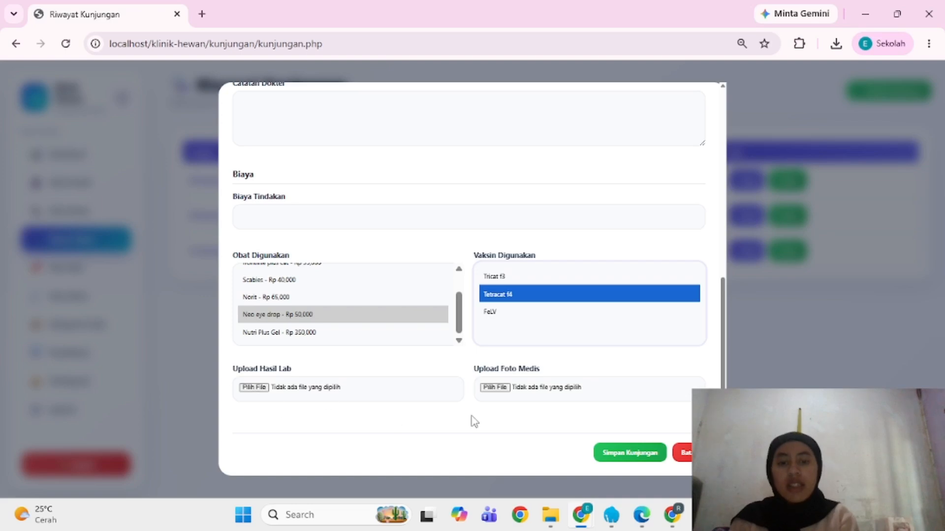
{"action": "left_click", "coordinate": [683, 450]}
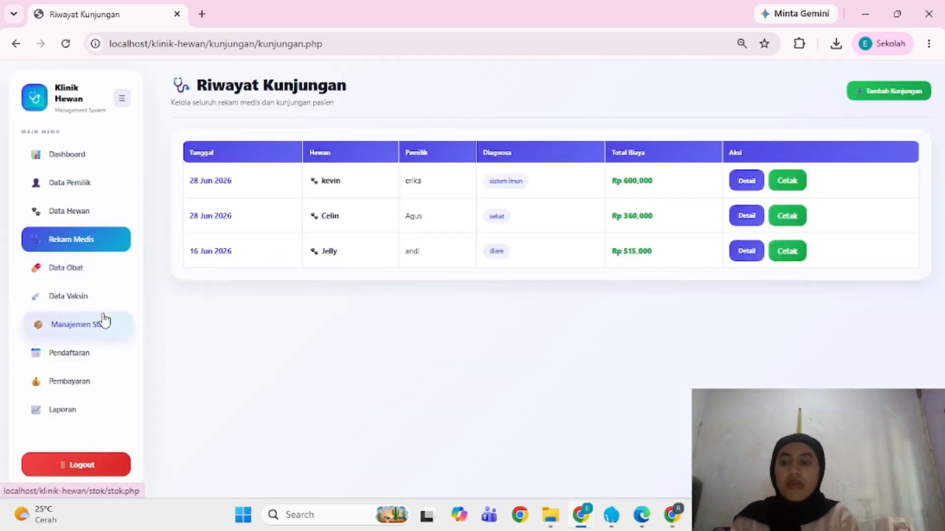
Open the Pembayaran page, examine the Kunjungan and Metode Pembayaran choices in a new payment form, and close it without saving
{"action": "left_click", "coordinate": [90, 382]}
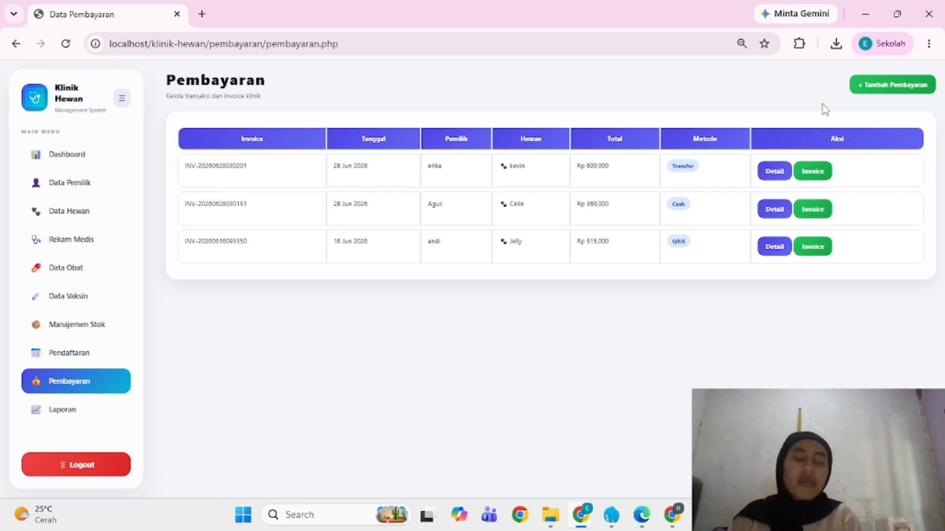
{"action": "left_click", "coordinate": [899, 85]}
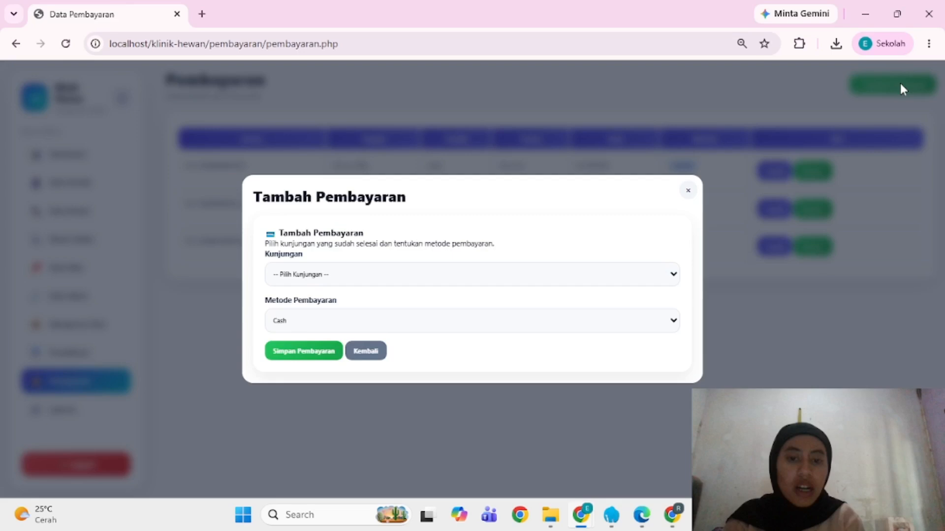
{"action": "left_click", "coordinate": [534, 280]}
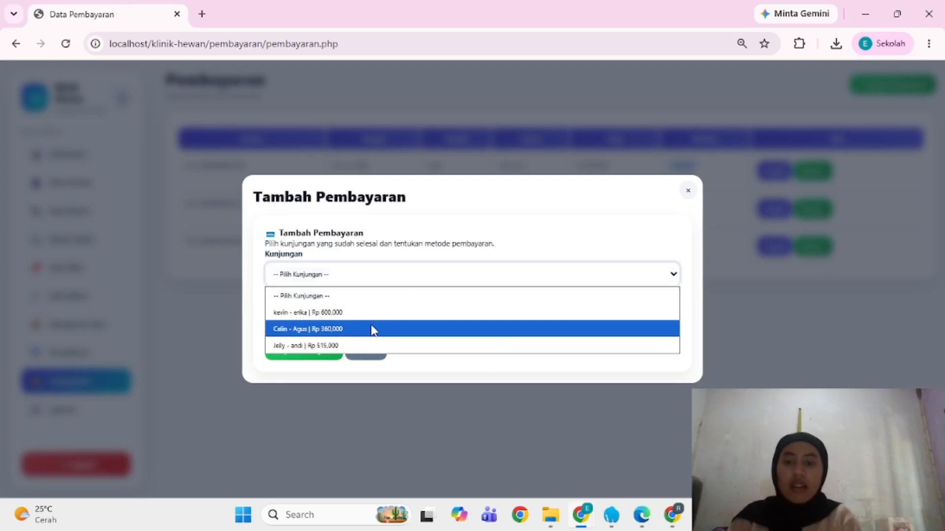
{"action": "left_click", "coordinate": [401, 229]}
{"action": "left_click", "coordinate": [332, 324]}
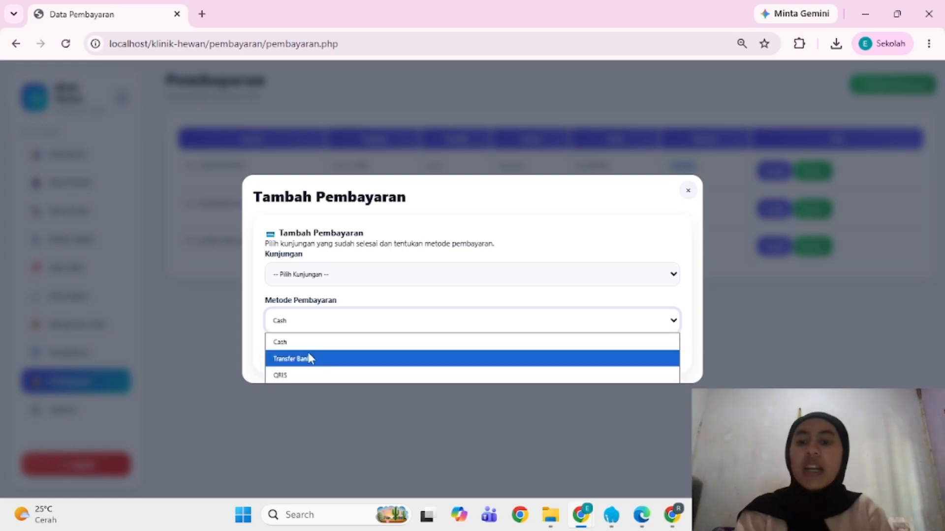
{"action": "left_click", "coordinate": [245, 354]}
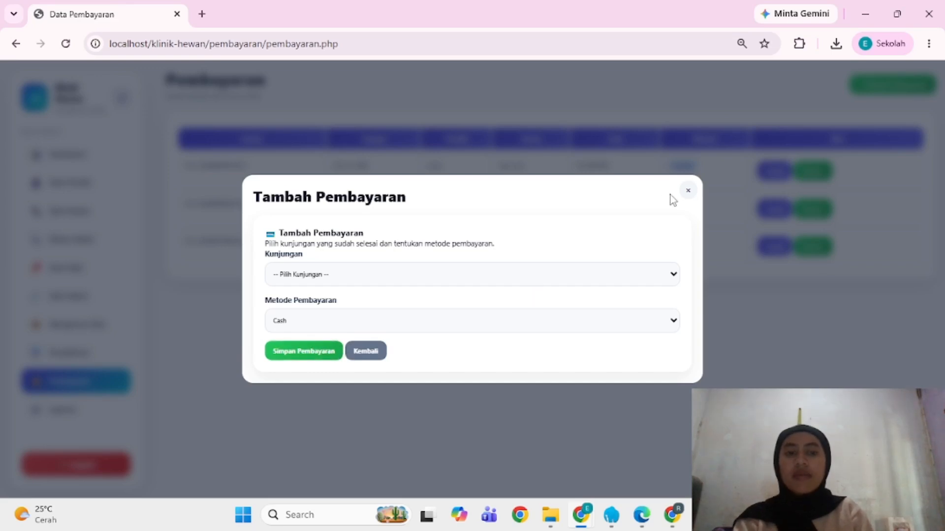
{"action": "left_click", "coordinate": [688, 190]}
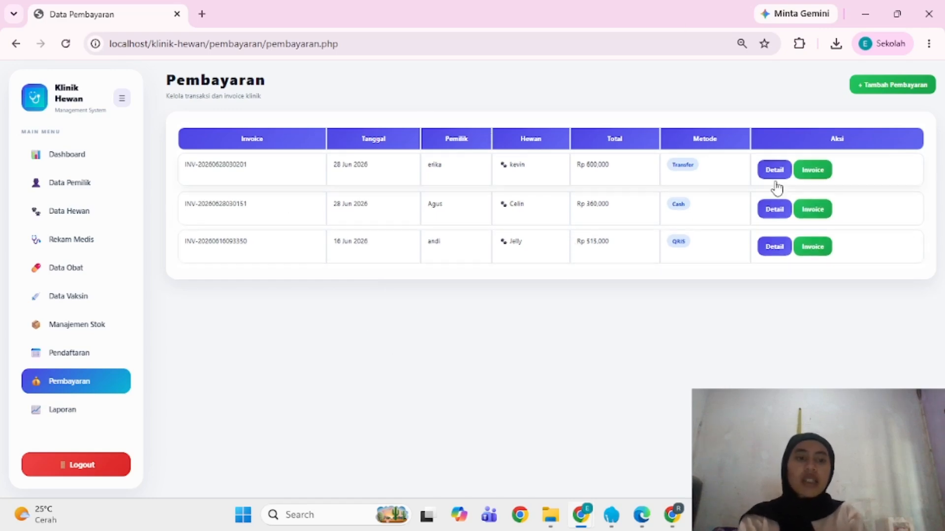
View the printable invoice of kevin's payment, and close the invoice without printing
{"action": "left_click", "coordinate": [815, 179]}
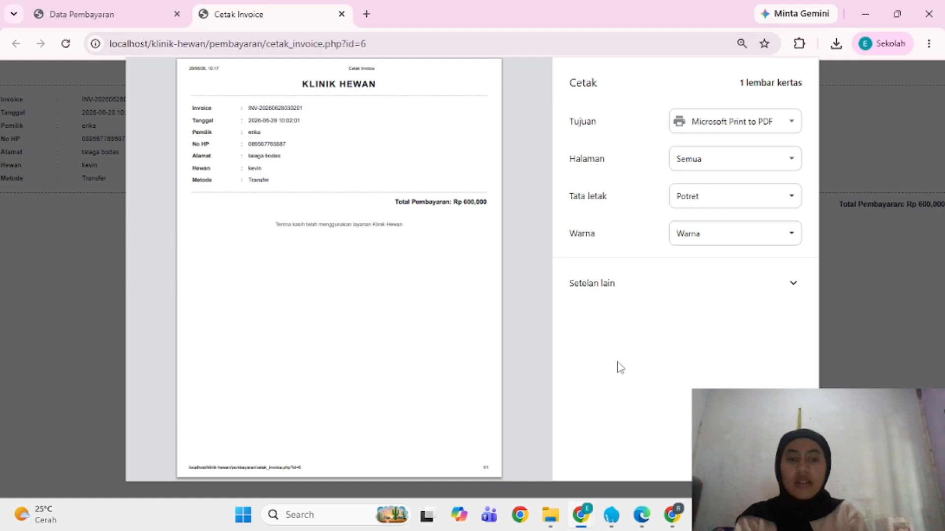
{"action": "left_click", "coordinate": [161, 7]}
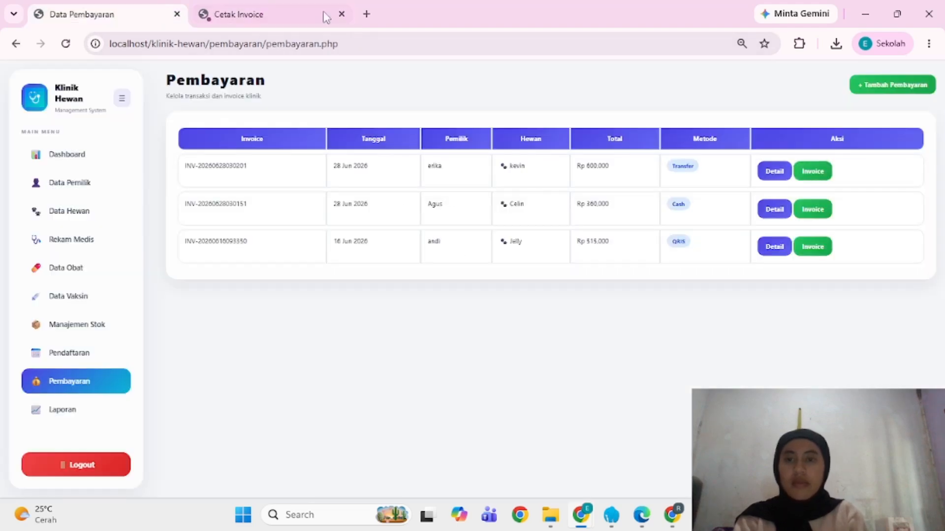
{"action": "left_click", "coordinate": [342, 14]}
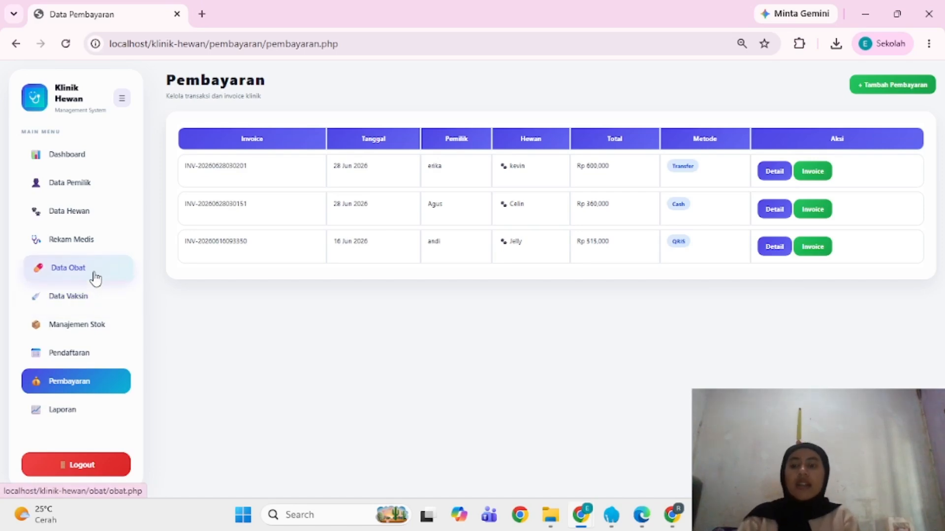
Open the Data Obat page and examine the full medicine list with its categories, stock, prices and statuses
{"action": "left_click", "coordinate": [95, 278]}
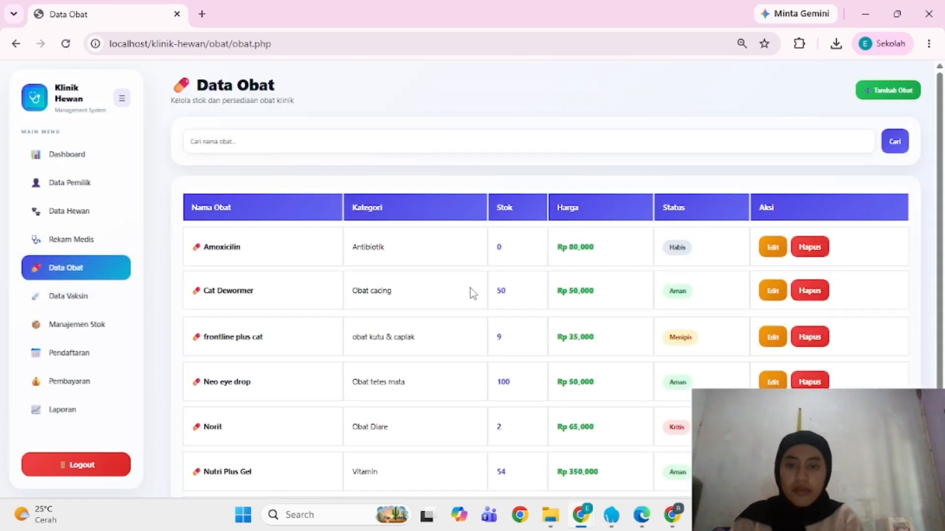
{"action": "scroll", "coordinate": [470, 288], "scroll_direction": "down", "scroll_amount": 2}
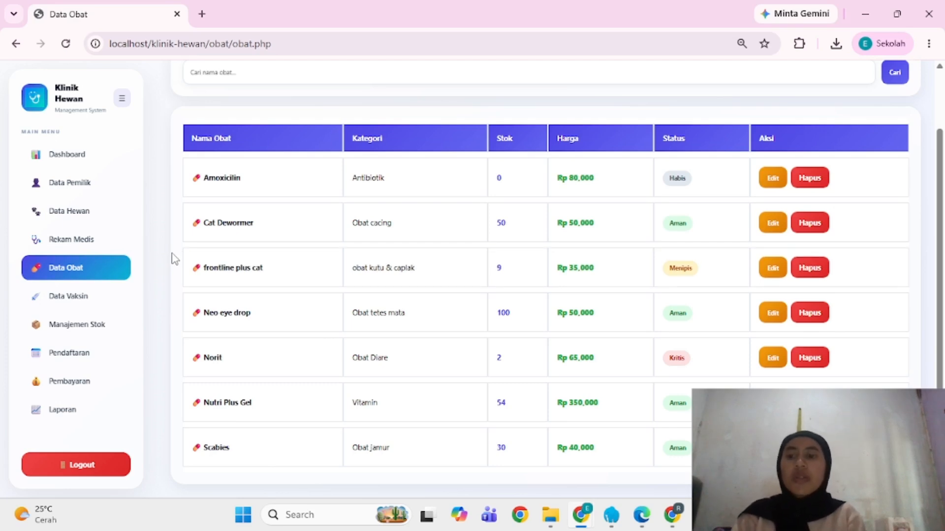
{"action": "scroll", "coordinate": [305, 226], "scroll_direction": "up", "scroll_amount": 2}
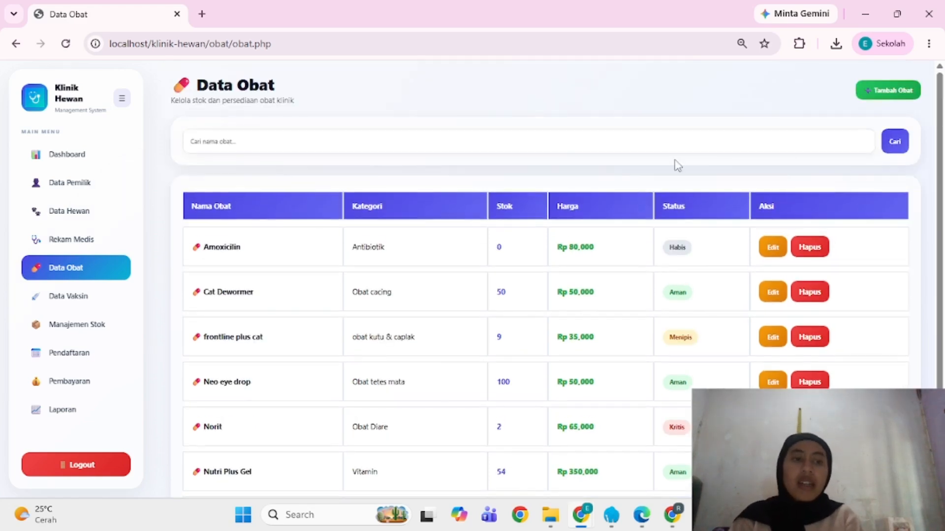
Start a new medicine entry with the name paracetamol and the category obSat panas
{"action": "left_click", "coordinate": [869, 93]}
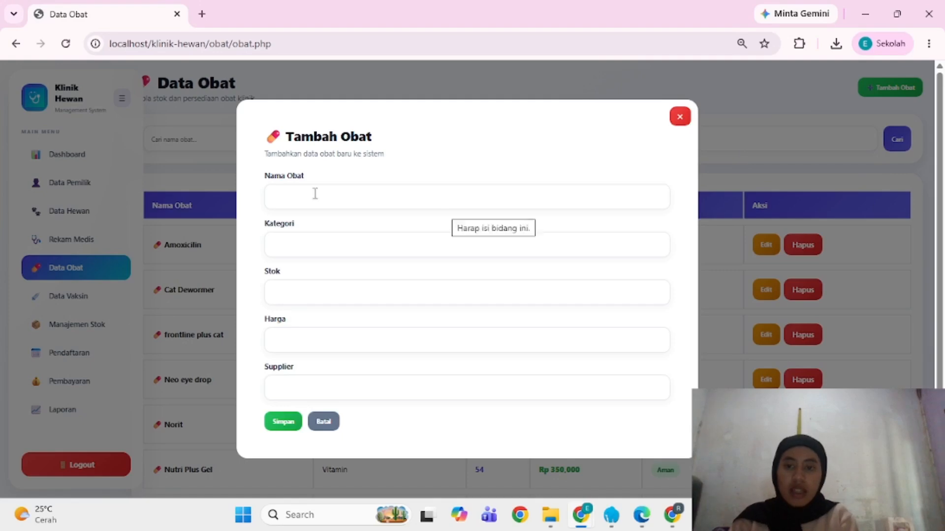
{"action": "left_click", "coordinate": [302, 193]}
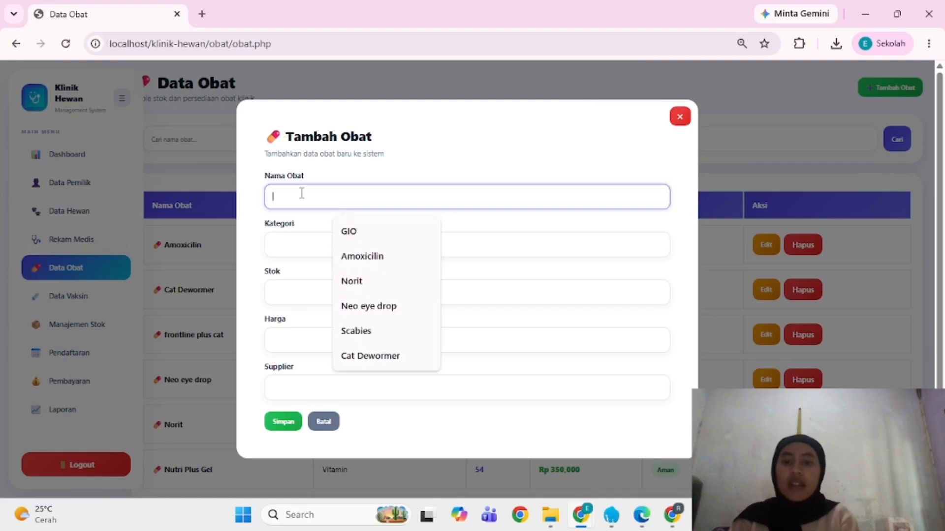
{"action": "type", "text": "para"}
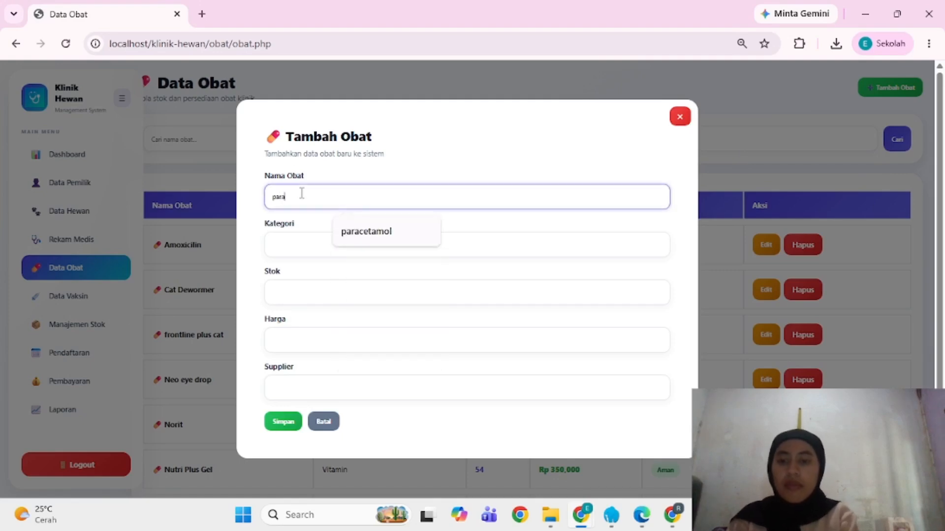
{"action": "type", "text": "cetamol"}
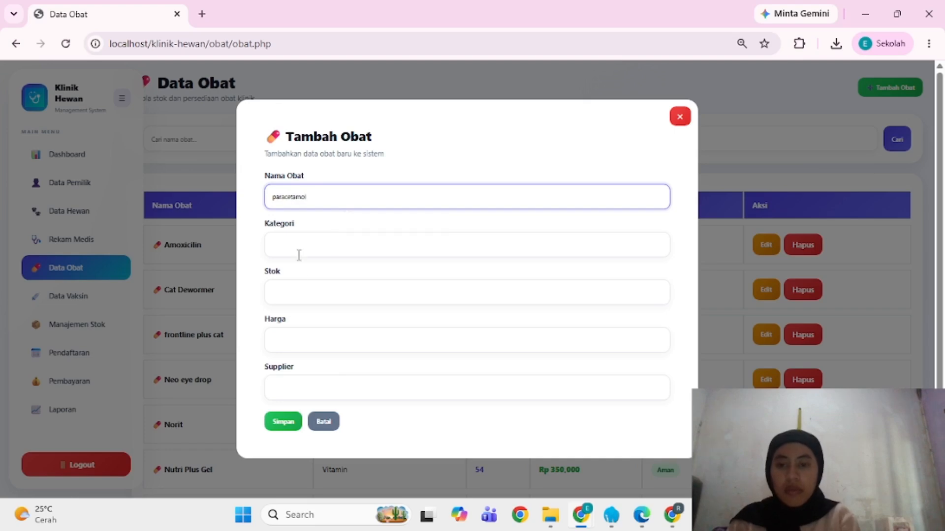
{"action": "left_click", "coordinate": [296, 251]}
{"action": "type", "text": "obat para"}
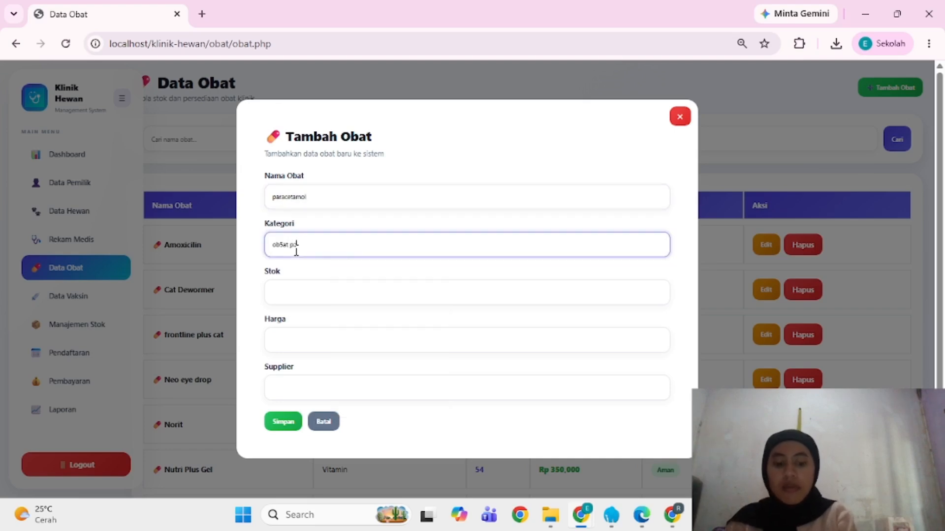
{"action": "key", "text": "BackSpace"}
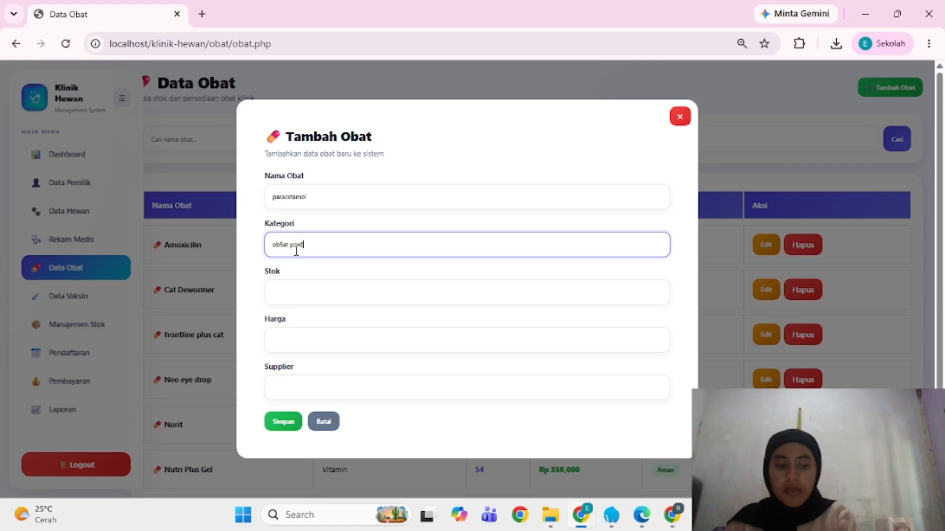
{"action": "type", "text": "s"}
Try a stock of -1 in the paracetamol entry and clear the stock value again
{"action": "left_click", "coordinate": [300, 289]}
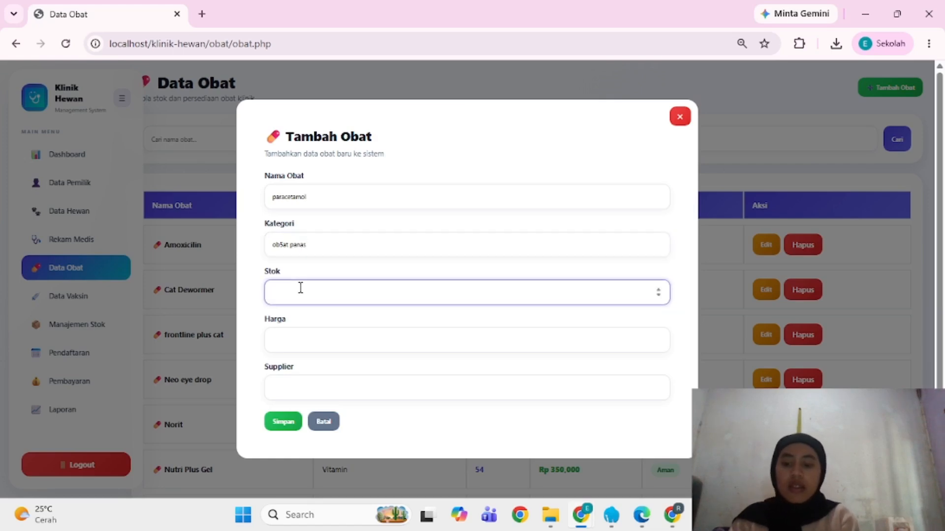
{"action": "type", "text": "-1"}
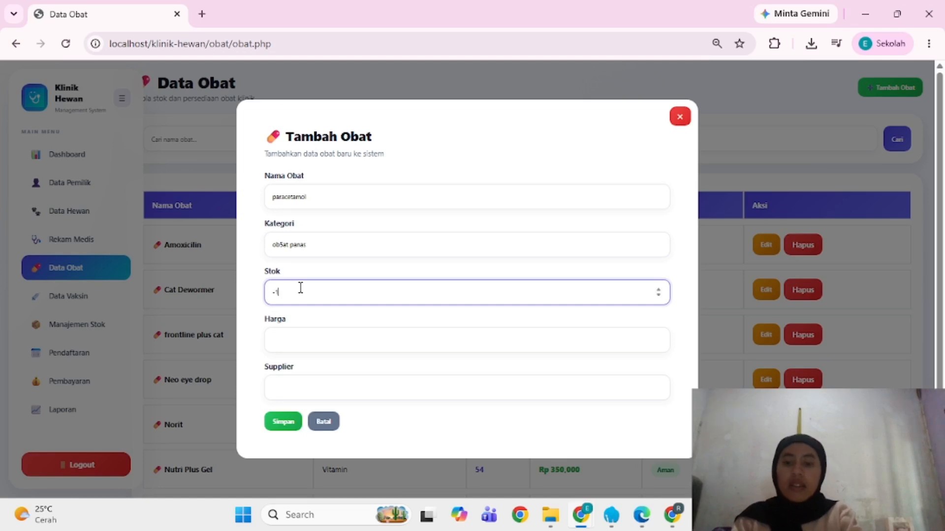
{"action": "left_click", "coordinate": [300, 338]}
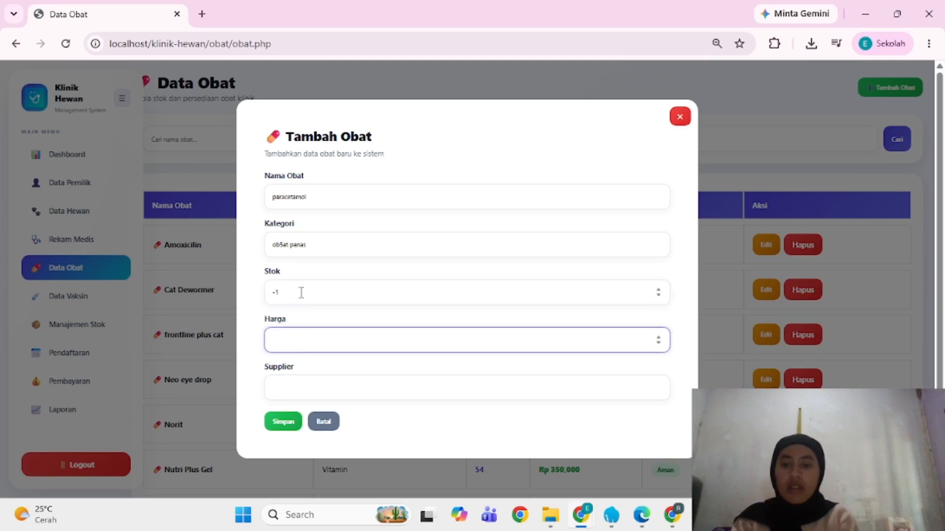
{"action": "left_click", "coordinate": [301, 295]}
{"action": "key", "text": "BackSpace"}
{"action": "key", "text": "BackSpace"}
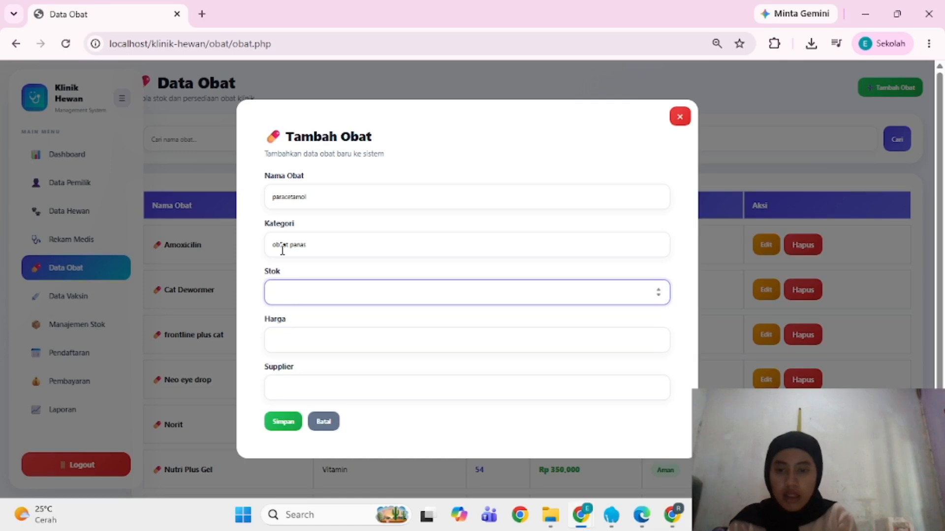
Correct the paracetamol category to obat panas, and close the new medicine form without saving
{"action": "left_click", "coordinate": [282, 248]}
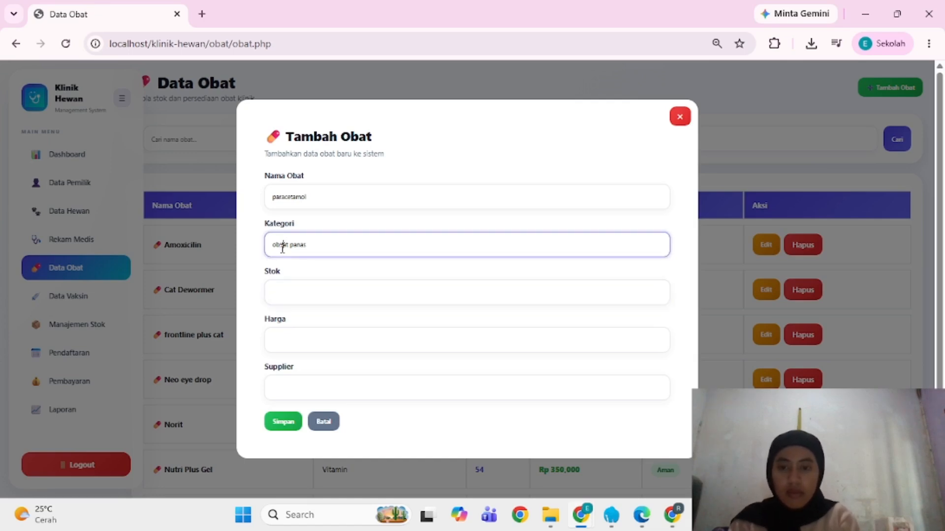
{"action": "key", "text": "BackSpace"}
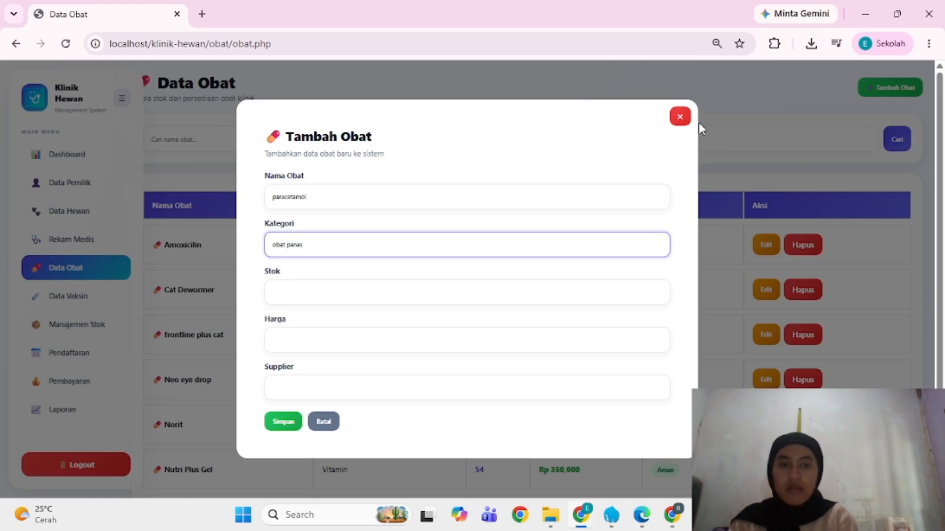
{"action": "left_click", "coordinate": [680, 118]}
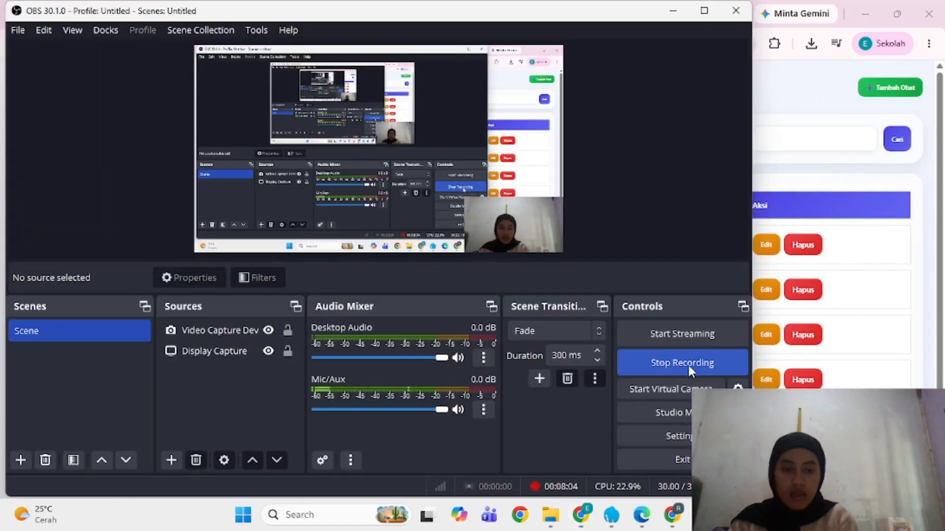
{"action": "left_click", "coordinate": [687, 363]}
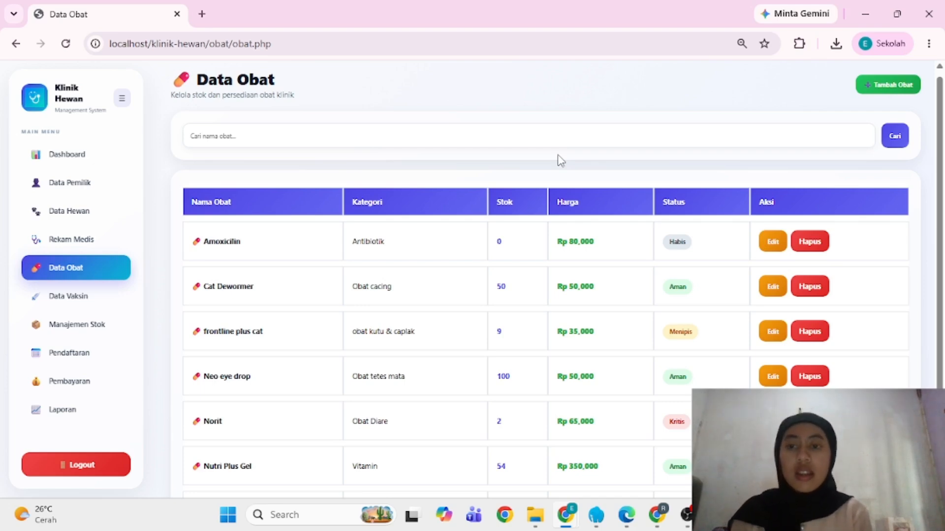
{"action": "left_click", "coordinate": [522, 132]}
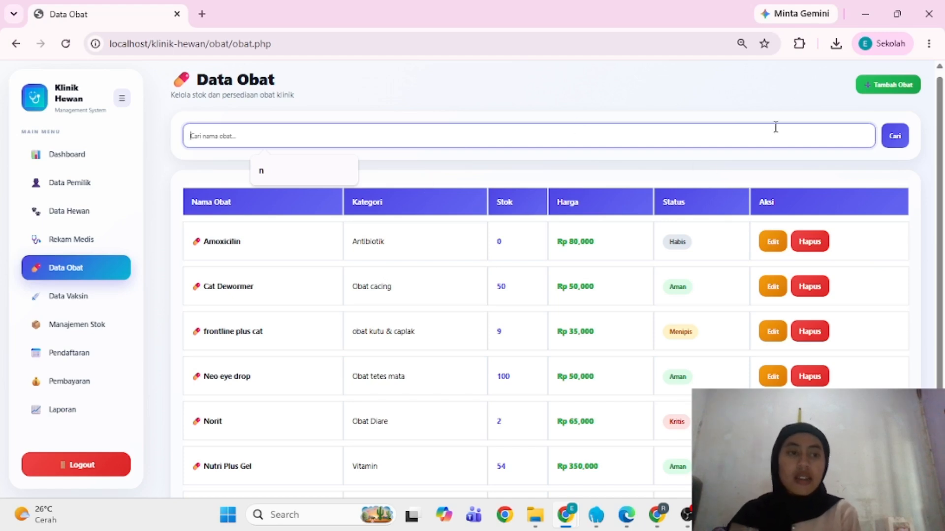
Start a new medicine entry with the name GIO and the category RADANG
{"action": "left_click", "coordinate": [884, 89]}
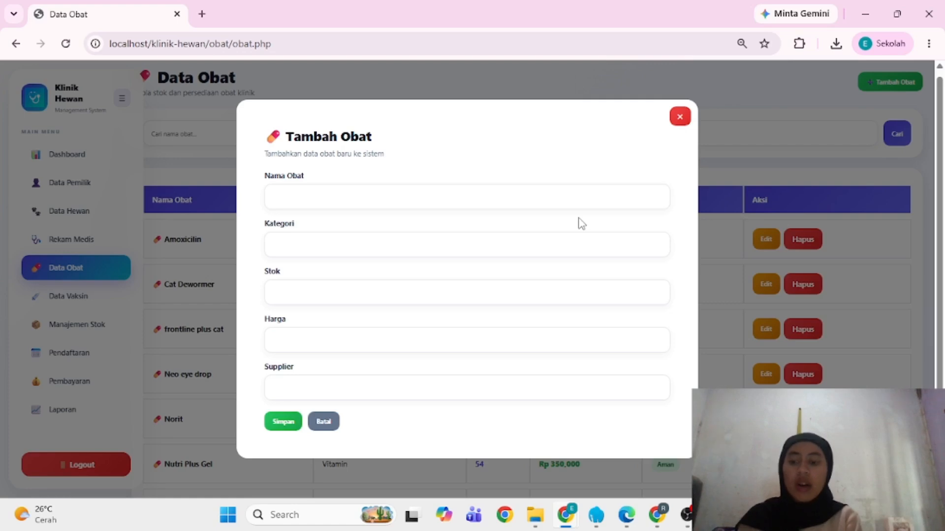
{"action": "left_click", "coordinate": [544, 195]}
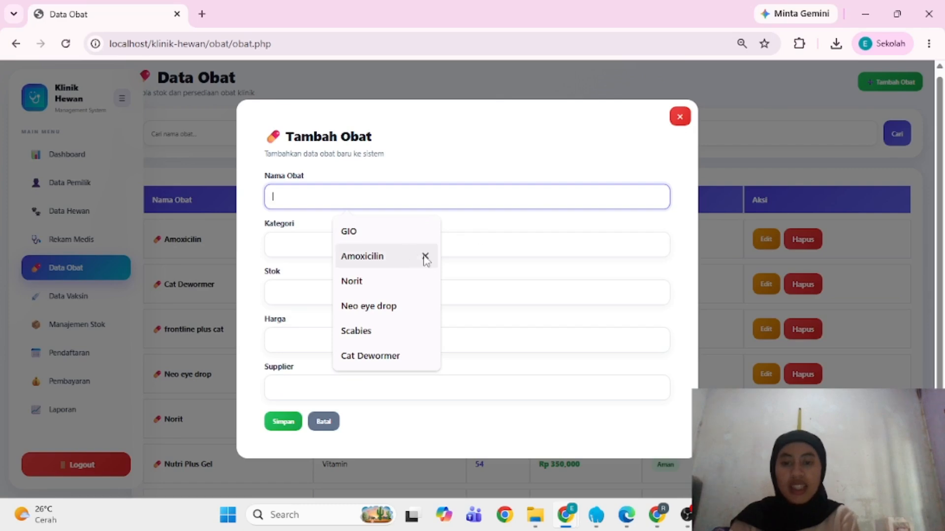
{"action": "left_click", "coordinate": [374, 233]}
{"action": "left_click", "coordinate": [320, 244]}
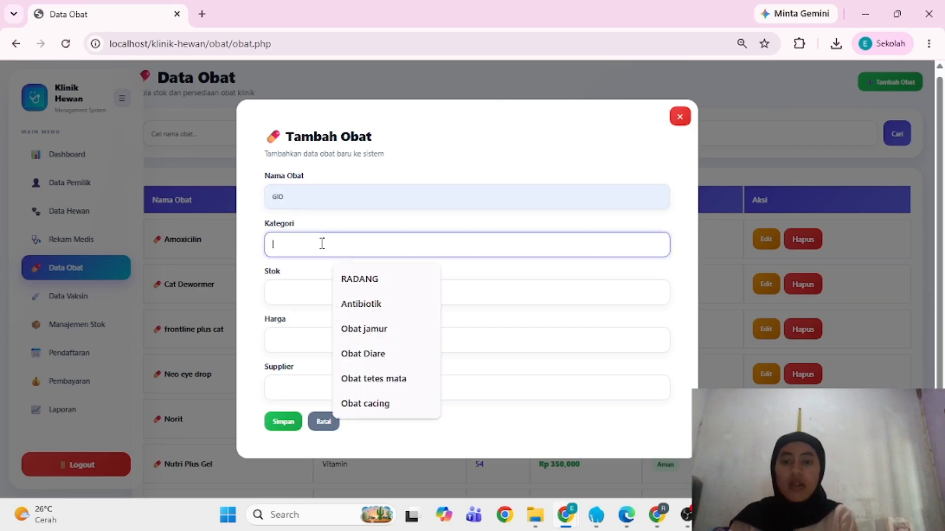
{"action": "left_click", "coordinate": [345, 285]}
Try to submit the GIO entry with a stock of -1, and clear that stock value
{"action": "left_click", "coordinate": [316, 295]}
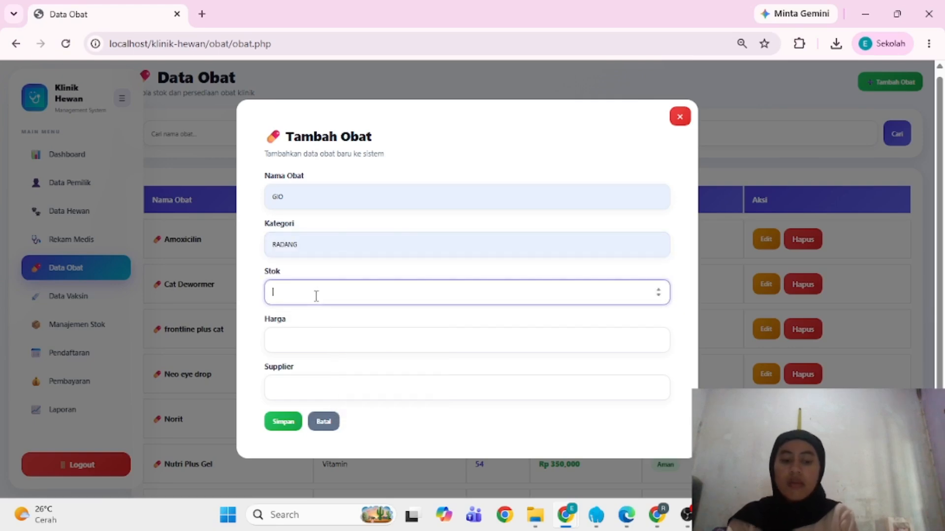
{"action": "type", "text": "-1"}
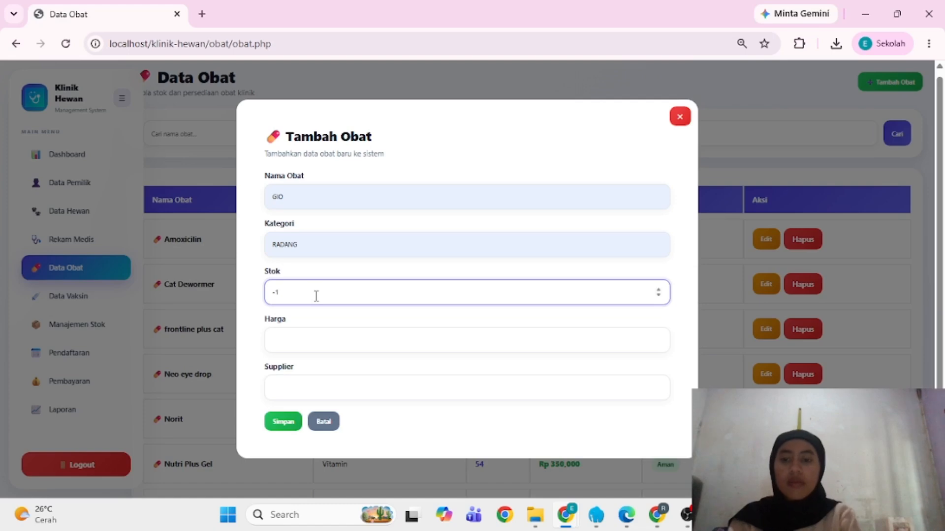
{"action": "key", "text": "Return"}
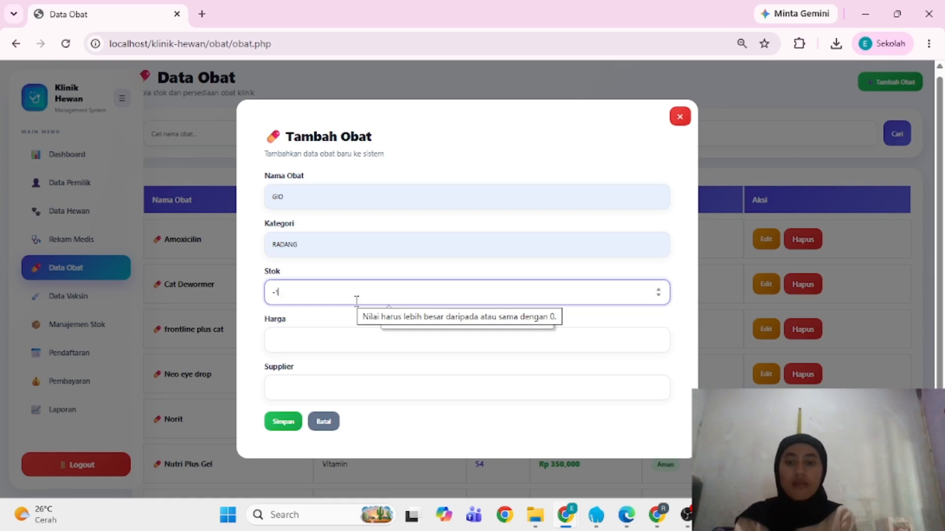
{"action": "left_click", "coordinate": [305, 342]}
{"action": "left_click", "coordinate": [298, 298]}
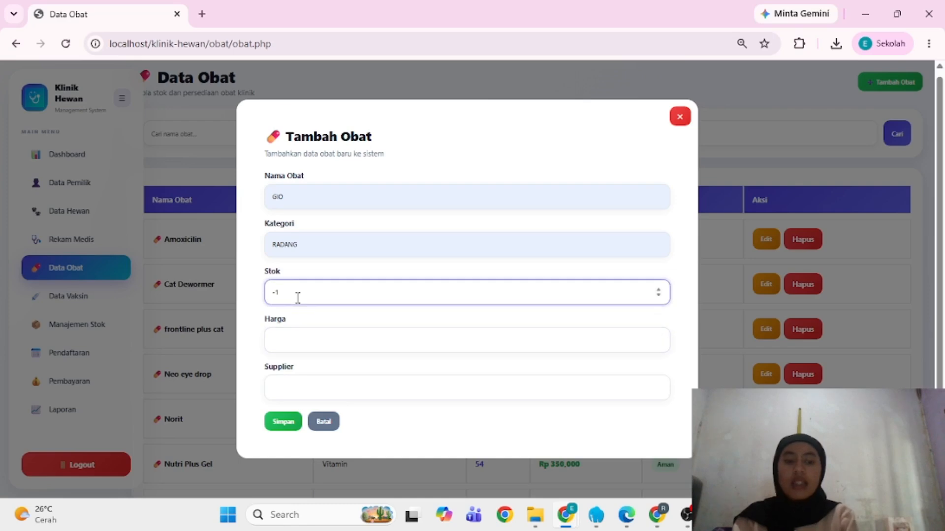
{"action": "key", "text": "BackSpace"}
{"action": "key", "text": "BackSpace"}
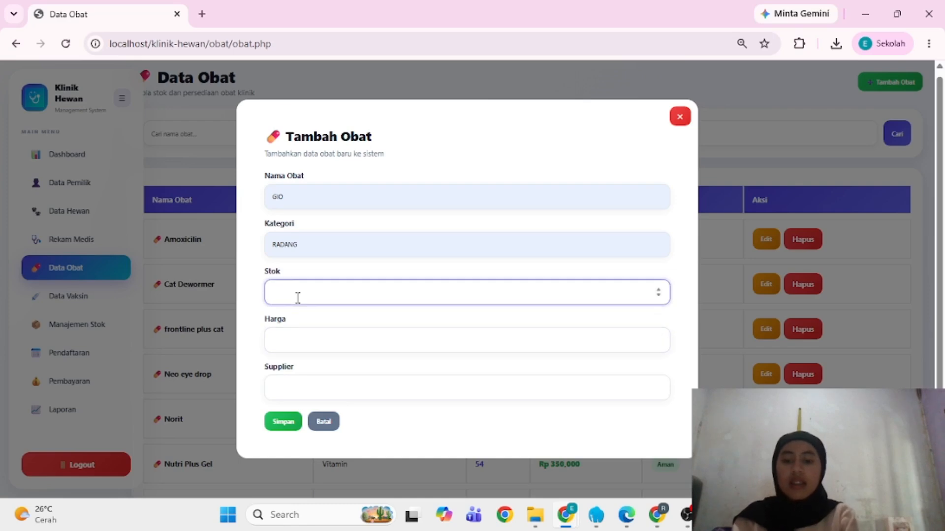
Set the GIO entry's stock to 10 and its price to 10000
{"action": "type", "text": "10000"}
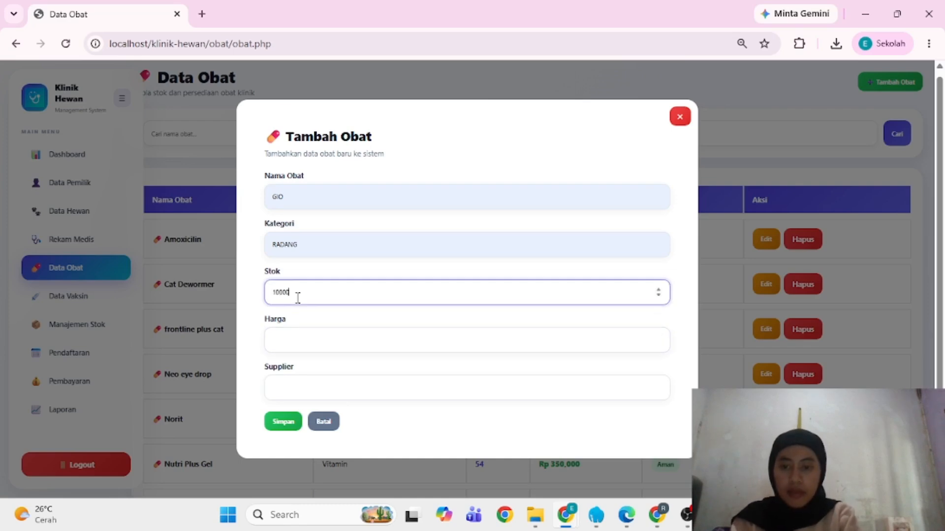
{"action": "key", "text": "BackSpace"}
{"action": "key", "text": "BackSpace"}
{"action": "key", "text": "BackSpace"}
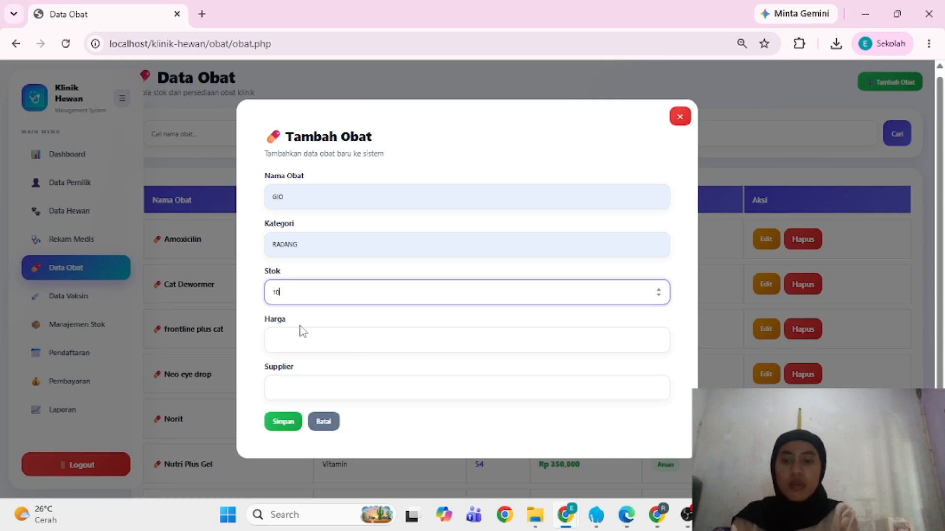
{"action": "left_click", "coordinate": [296, 343]}
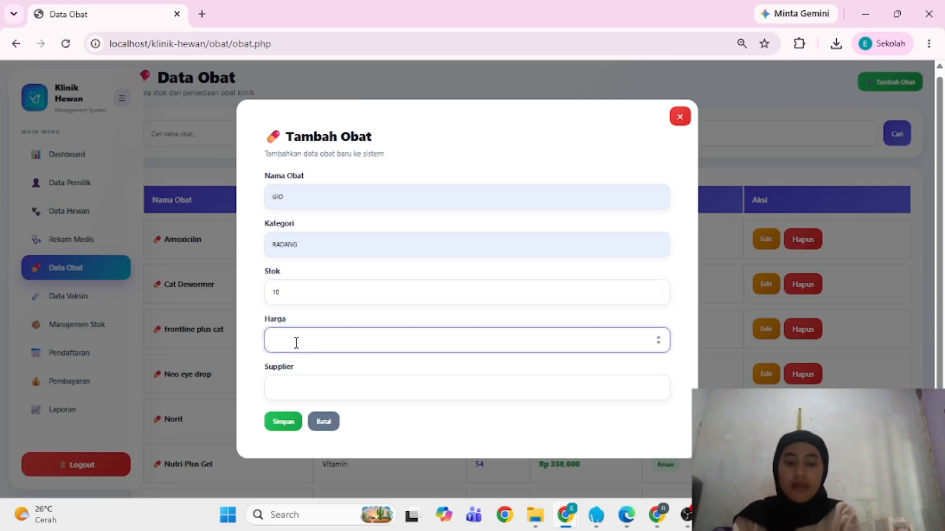
{"action": "type", "text": "10000"}
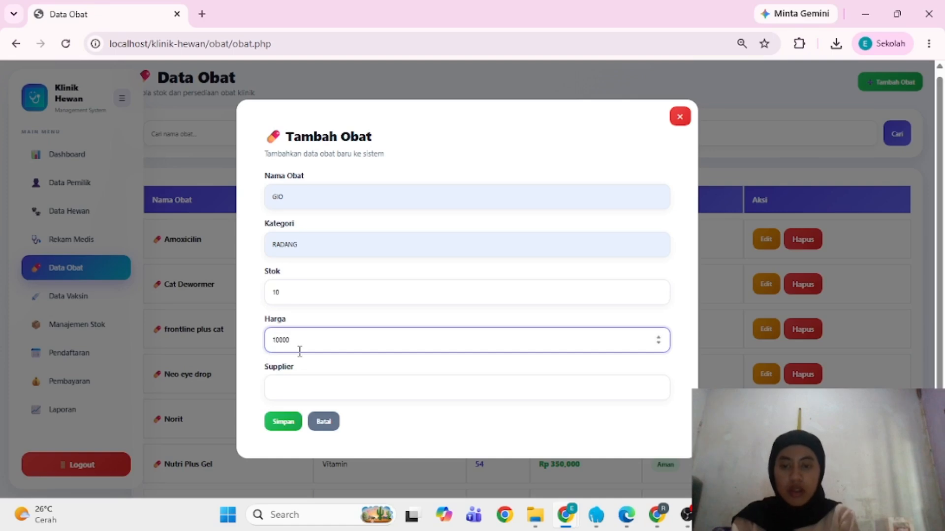
Choose catmart as the supplier of the GIO entry and save the new medicine
{"action": "left_click", "coordinate": [309, 380]}
{"action": "scroll", "coordinate": [308, 380], "scroll_direction": "down", "scroll_amount": 1}
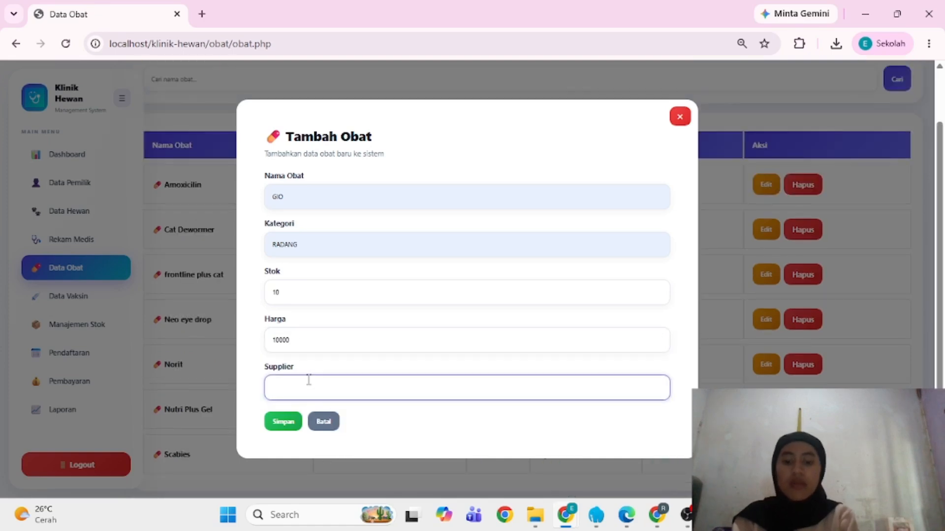
{"action": "left_click", "coordinate": [318, 387]}
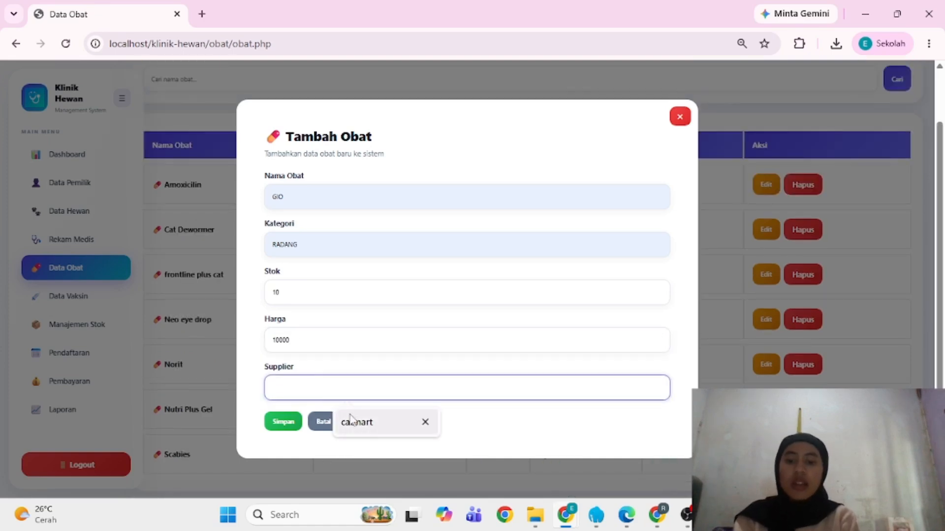
{"action": "left_click", "coordinate": [363, 423]}
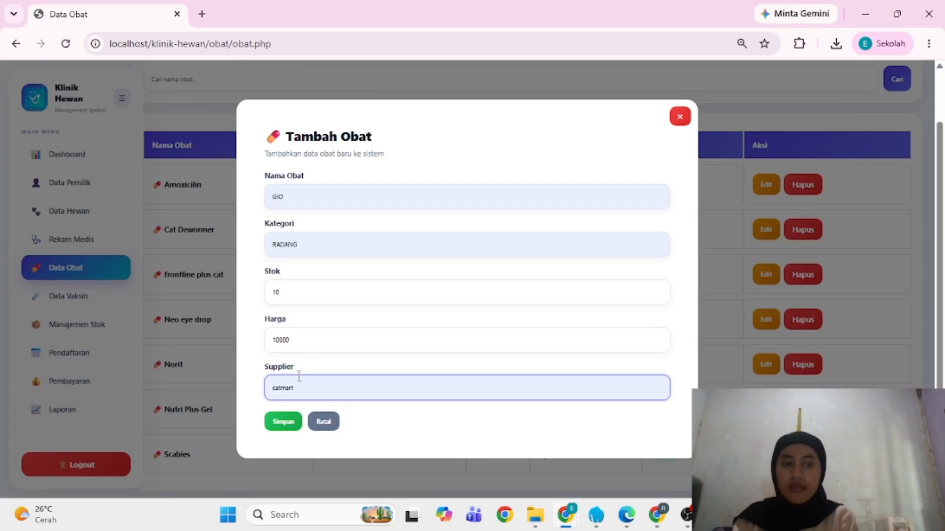
{"action": "left_click", "coordinate": [290, 429]}
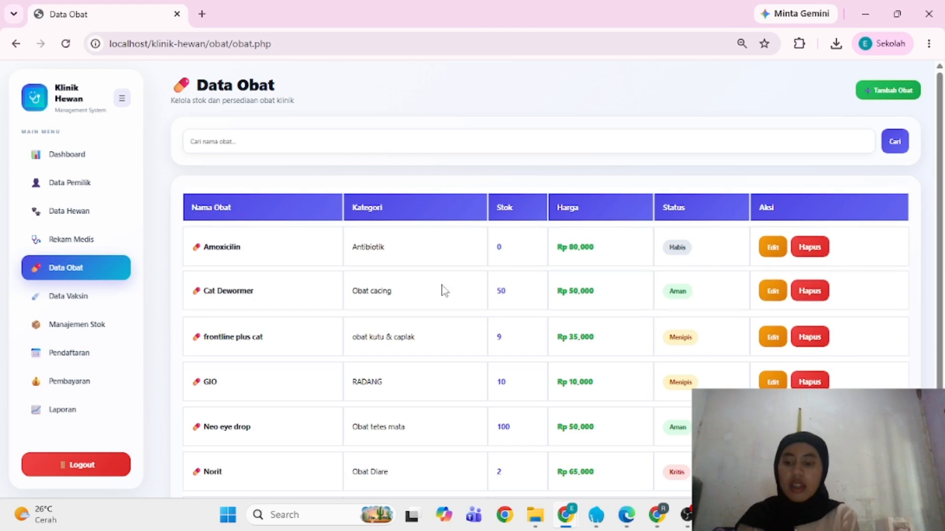
Edit the Norit record in the medicine list, set its stock to 5, and save the update
{"action": "scroll", "coordinate": [445, 290], "scroll_direction": "down", "scroll_amount": 2}
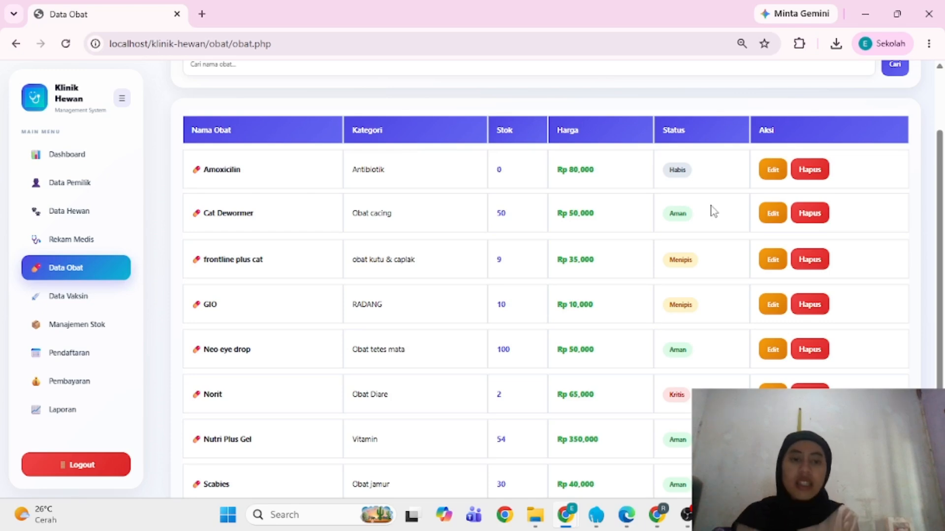
{"action": "scroll", "coordinate": [712, 212], "scroll_direction": "down", "scroll_amount": 1}
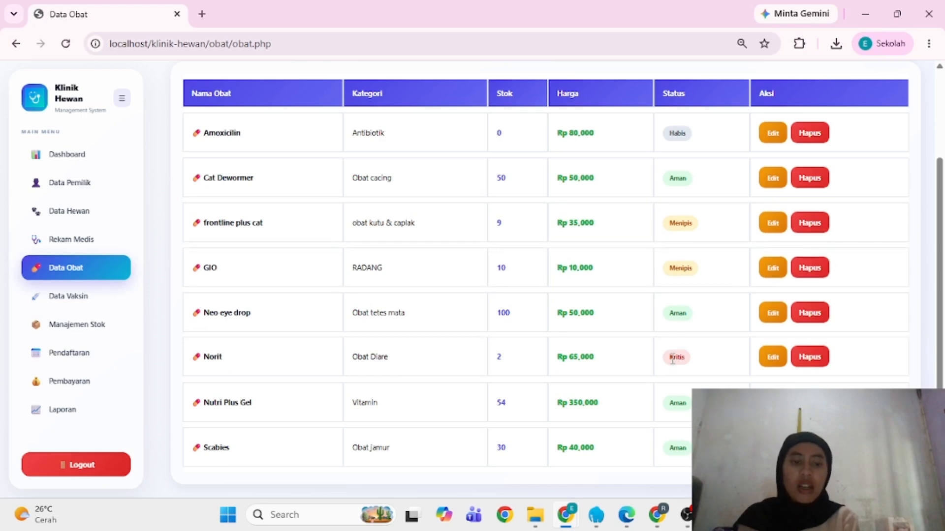
{"action": "left_click", "coordinate": [782, 363]}
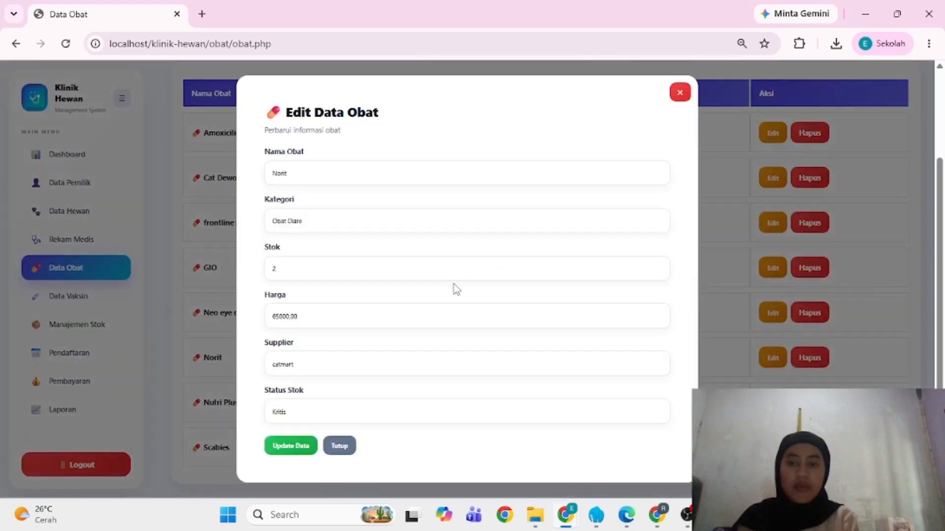
{"action": "left_click", "coordinate": [453, 279]}
{"action": "key", "text": "BackSpace"}
{"action": "type", "text": "8"}
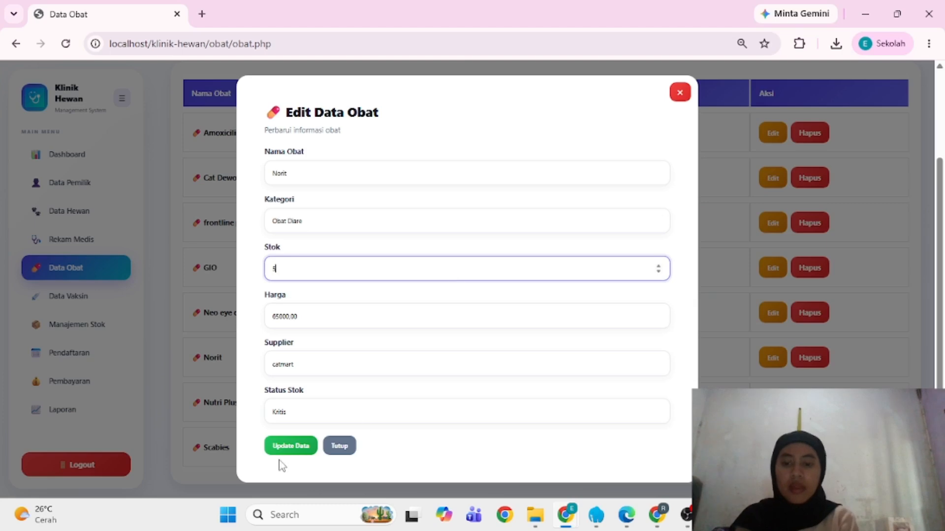
{"action": "left_click", "coordinate": [290, 448]}
Review the stock amounts and status labels of the records in the medicine list
{"action": "scroll", "coordinate": [514, 430], "scroll_direction": "down", "scroll_amount": 2}
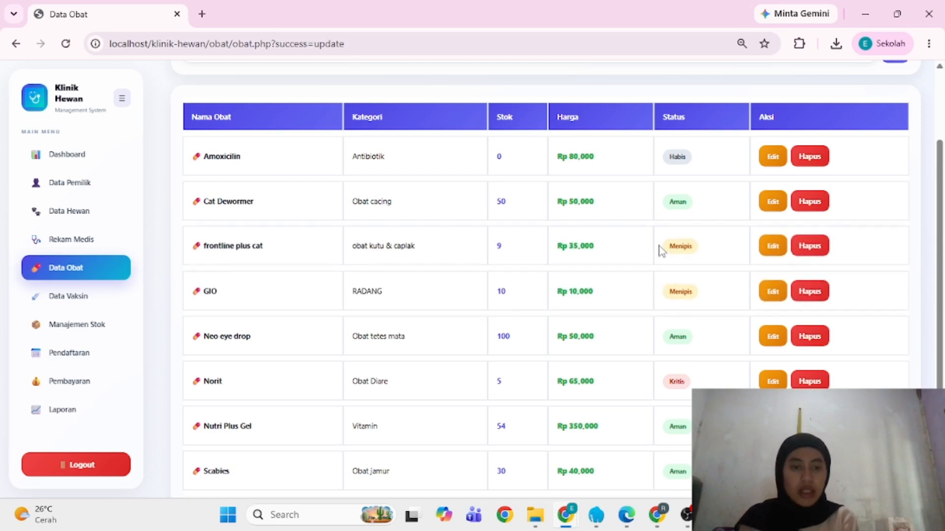
{"action": "scroll", "coordinate": [593, 379], "scroll_direction": "down", "scroll_amount": 1}
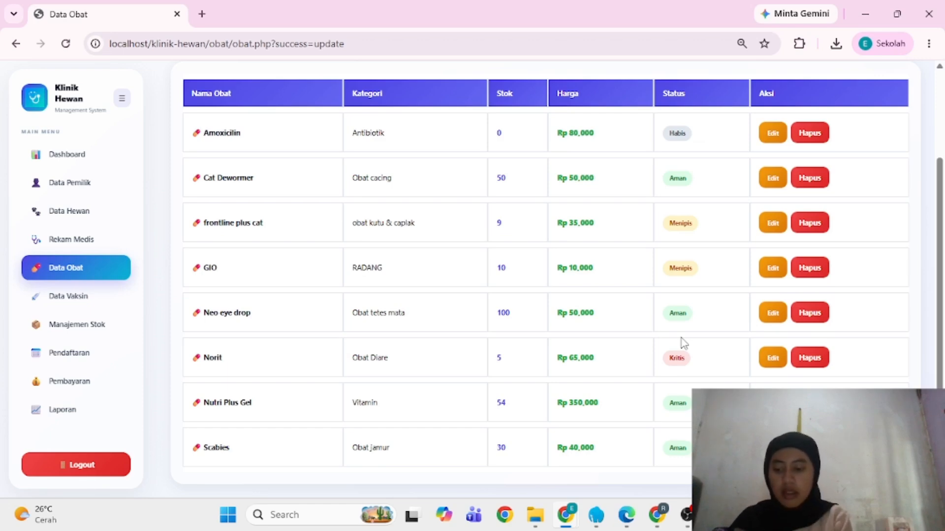
{"action": "scroll", "coordinate": [681, 305], "scroll_direction": "up", "scroll_amount": 3}
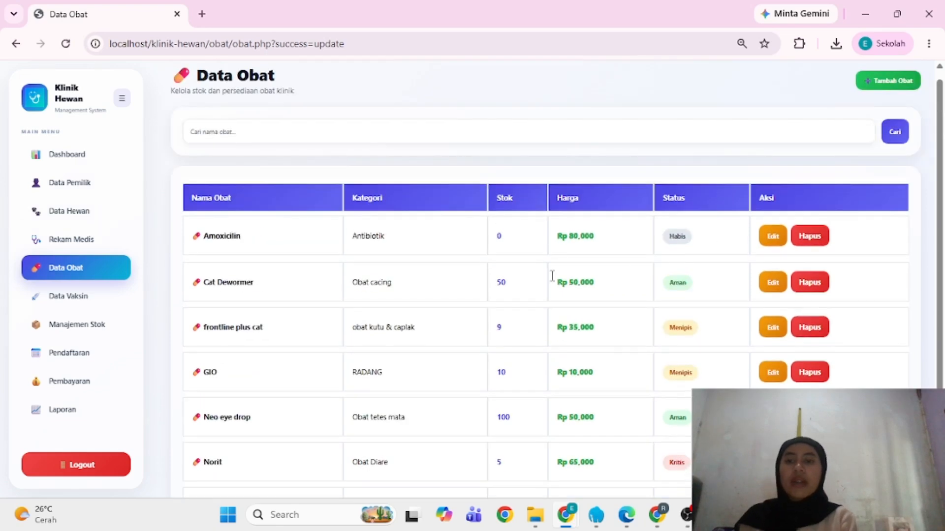
{"action": "scroll", "coordinate": [580, 301], "scroll_direction": "down", "scroll_amount": 1}
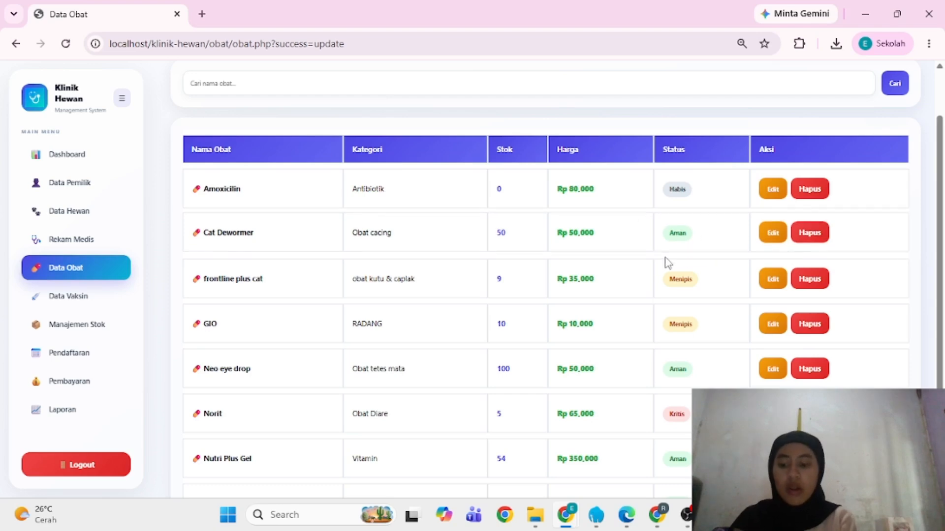
{"action": "scroll", "coordinate": [561, 304], "scroll_direction": "down", "scroll_amount": 1}
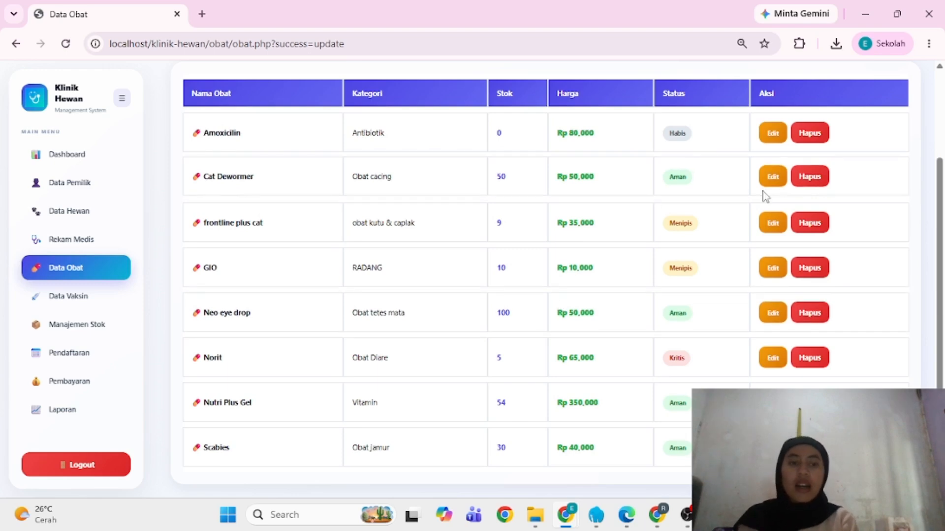
Edit the Amoxicilin record in the medicine list, set its price to 50000, and save the update
{"action": "left_click", "coordinate": [773, 135]}
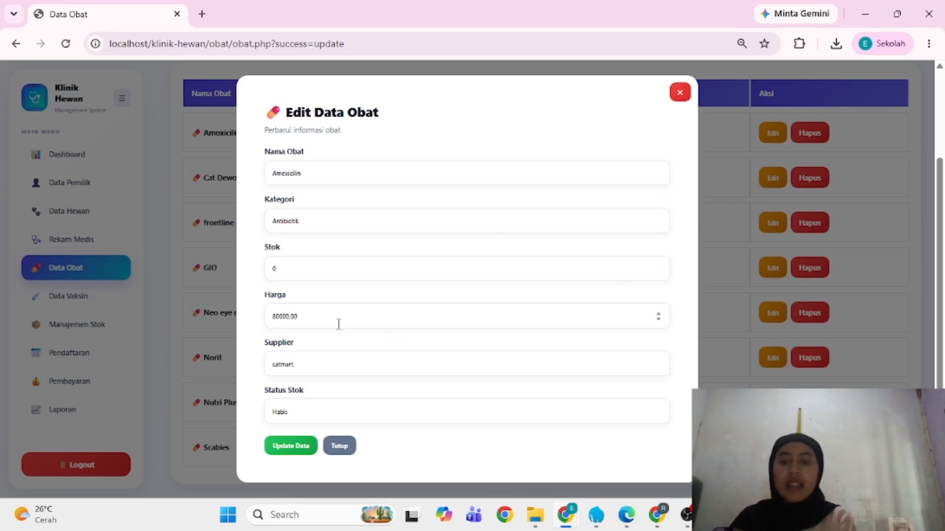
{"action": "left_click", "coordinate": [317, 324]}
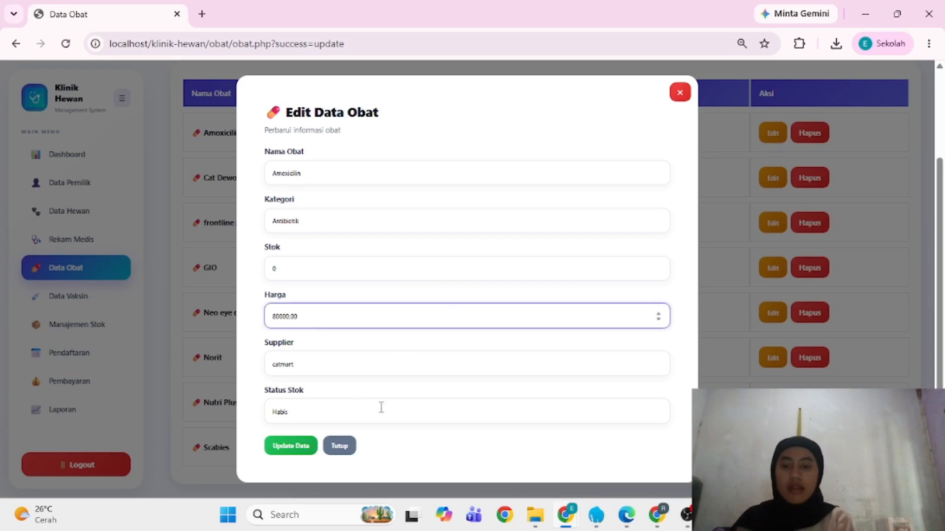
{"action": "key", "text": "BackSpace"}
{"action": "key", "text": "BackSpace"}
{"action": "key", "text": "BackSpace"}
{"action": "key", "text": "BackSpace"}
{"action": "key", "text": "BackSpace"}
{"action": "key", "text": "BackSpace"}
{"action": "key", "text": "BackSpace"}
{"action": "key", "text": "BackSpace"}
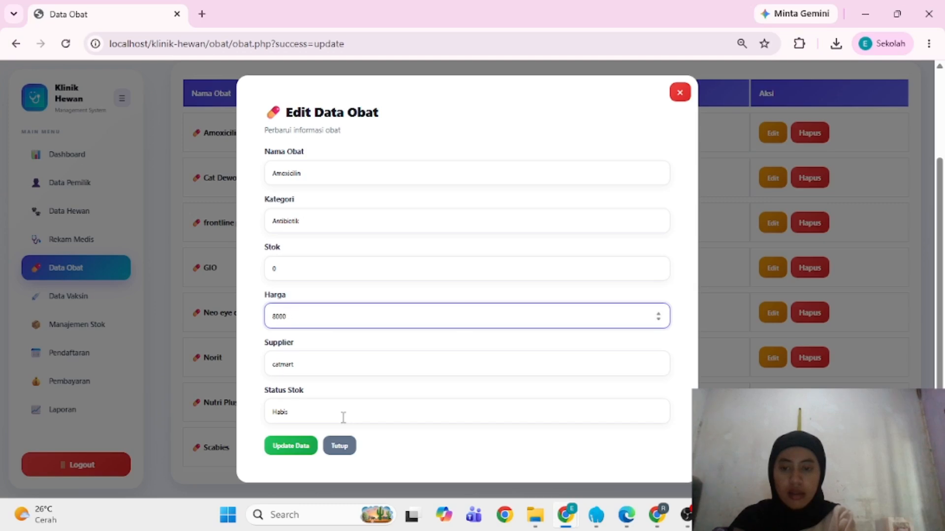
{"action": "type", "text": "50000"}
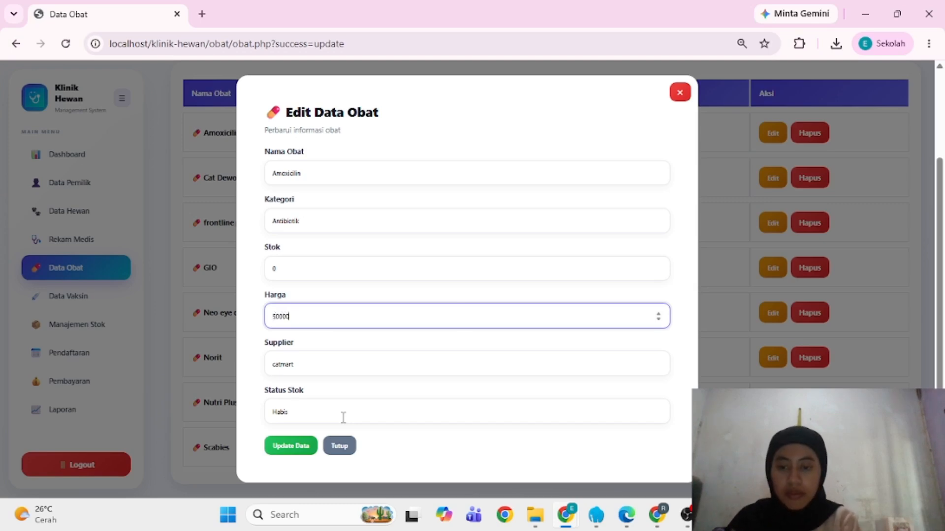
{"action": "left_click", "coordinate": [280, 450]}
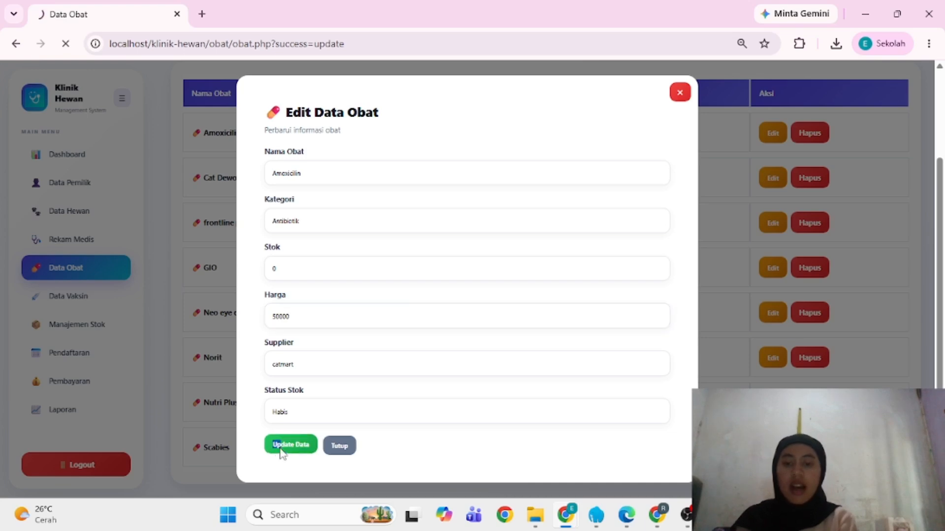
{"action": "scroll", "coordinate": [475, 422], "scroll_direction": "down", "scroll_amount": 2}
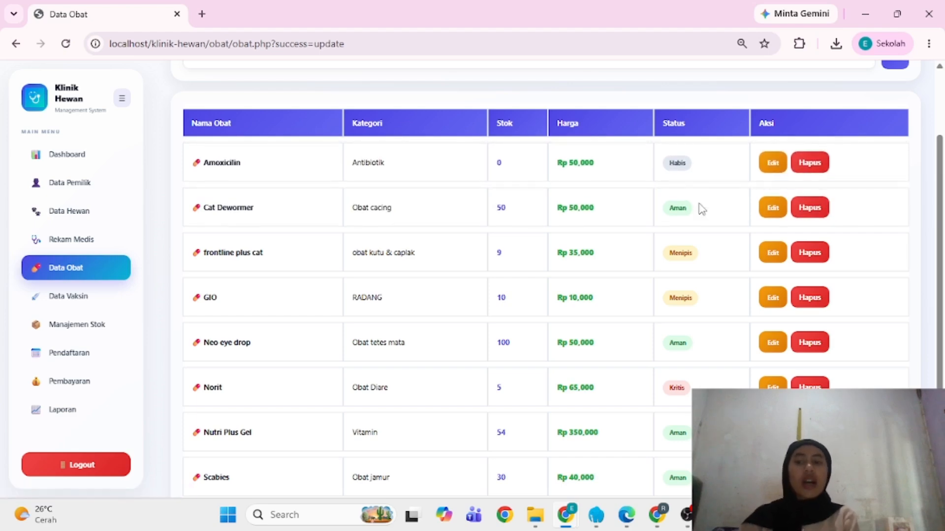
Start a new entry in Data Vaksin with the name vaksin f3 and the type Sistem kekebalan tubuh
{"action": "left_click", "coordinate": [98, 297]}
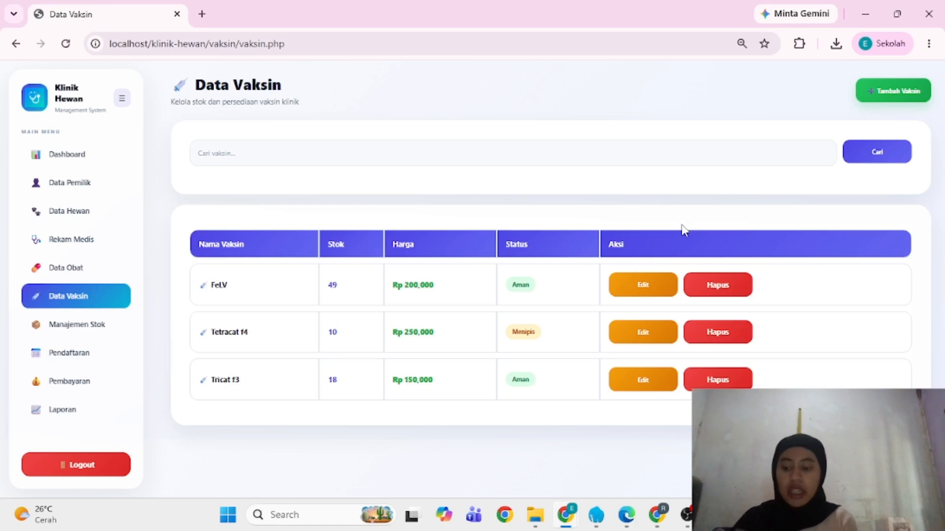
{"action": "left_click", "coordinate": [596, 159]}
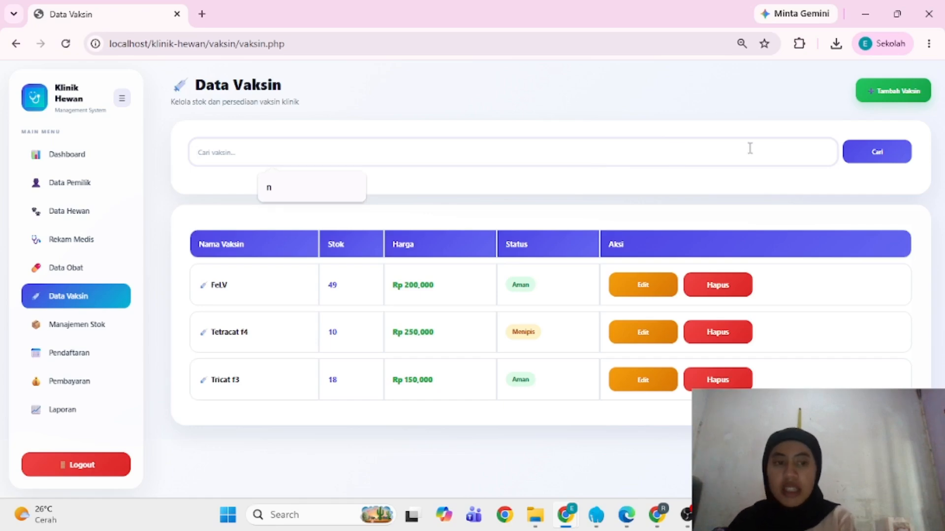
{"action": "left_click", "coordinate": [910, 93]}
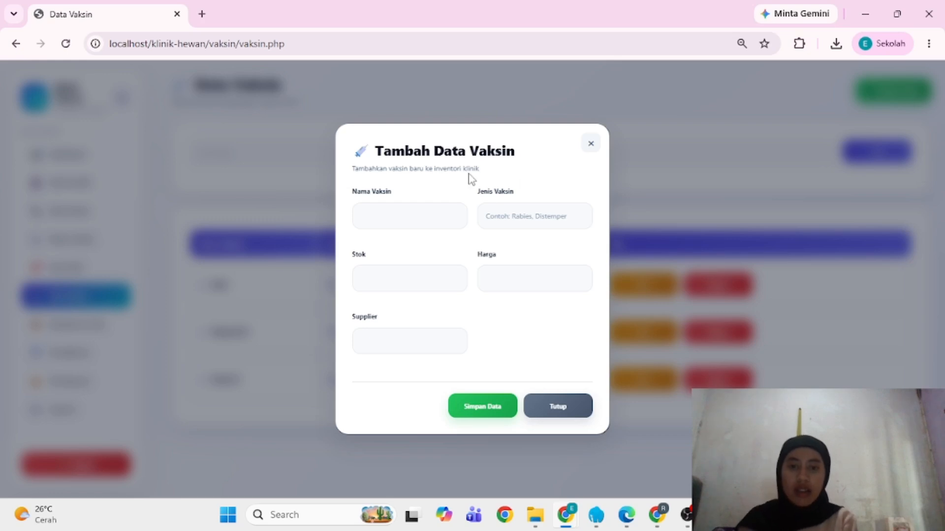
{"action": "left_click", "coordinate": [431, 217]}
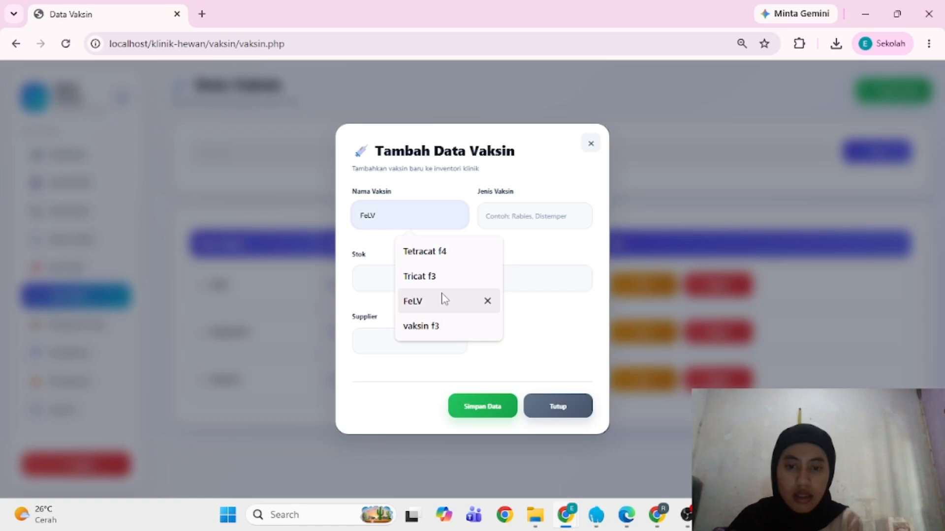
{"action": "left_click", "coordinate": [421, 326]}
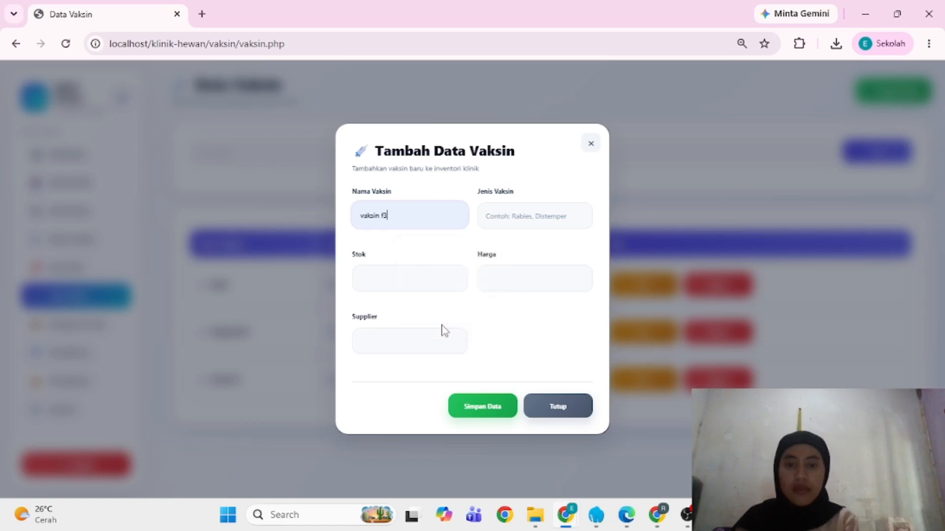
{"action": "left_click", "coordinate": [542, 215]}
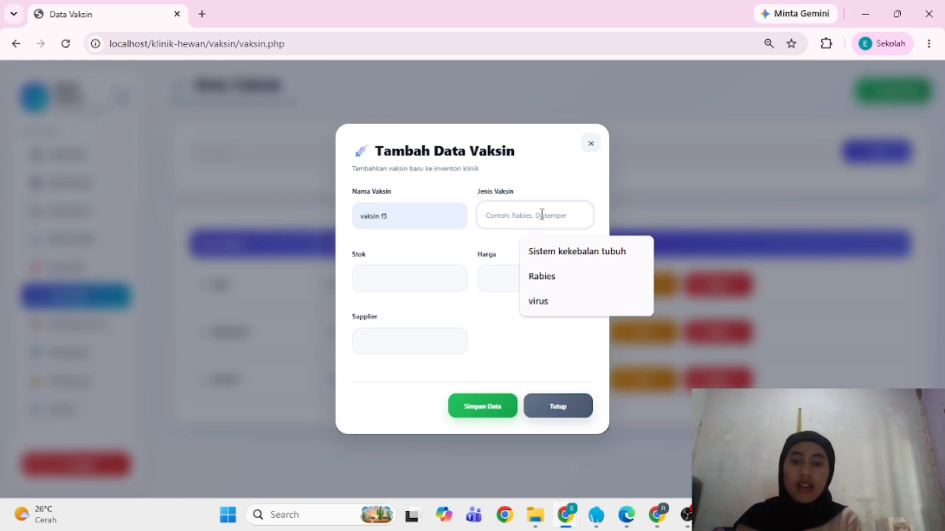
{"action": "left_click", "coordinate": [545, 251]}
Try to submit the vaksin f3 entry with a stock of -1, and clear that stock value
{"action": "left_click", "coordinate": [414, 273]}
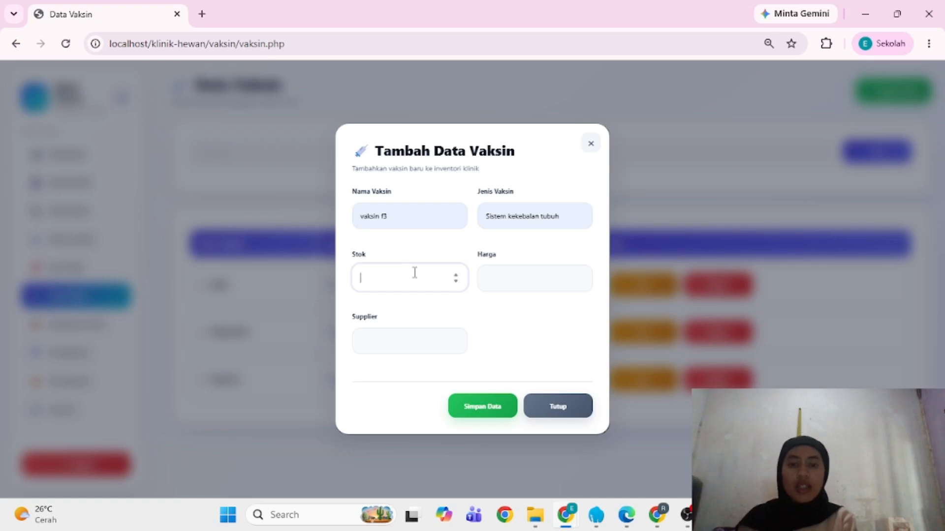
{"action": "type", "text": "-1"}
{"action": "key", "text": "Return"}
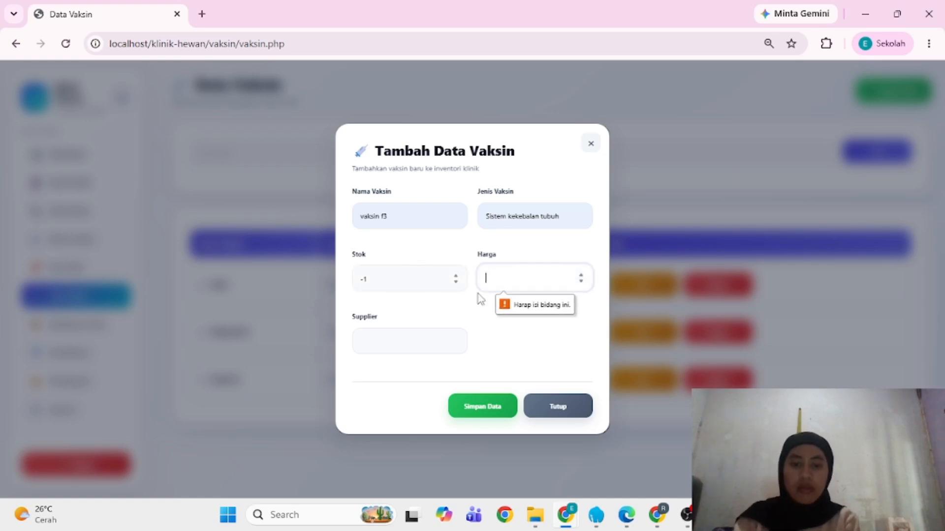
{"action": "left_click", "coordinate": [434, 282]}
{"action": "key", "text": "BackSpace"}
{"action": "key", "text": "BackSpace"}
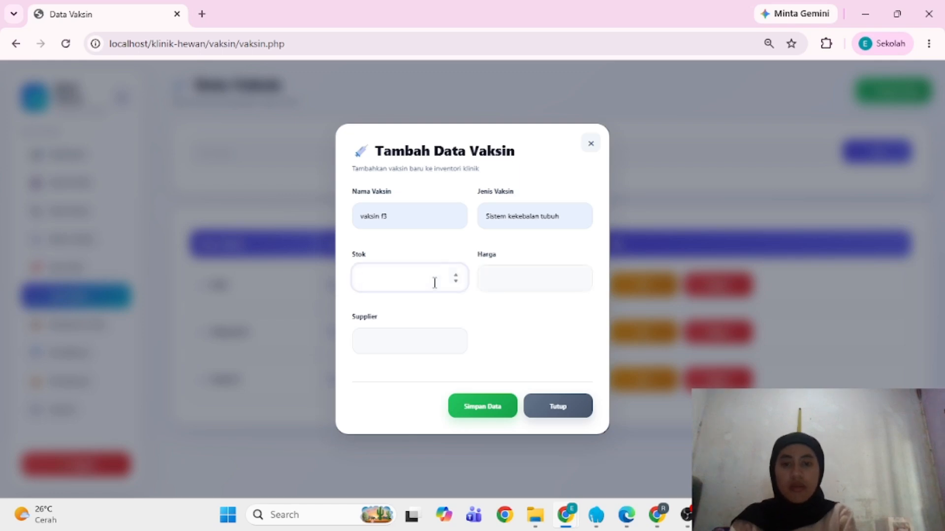
Set the vaksin f3 entry's stock to 10 and its price to 10000
{"action": "left_click", "coordinate": [516, 287]}
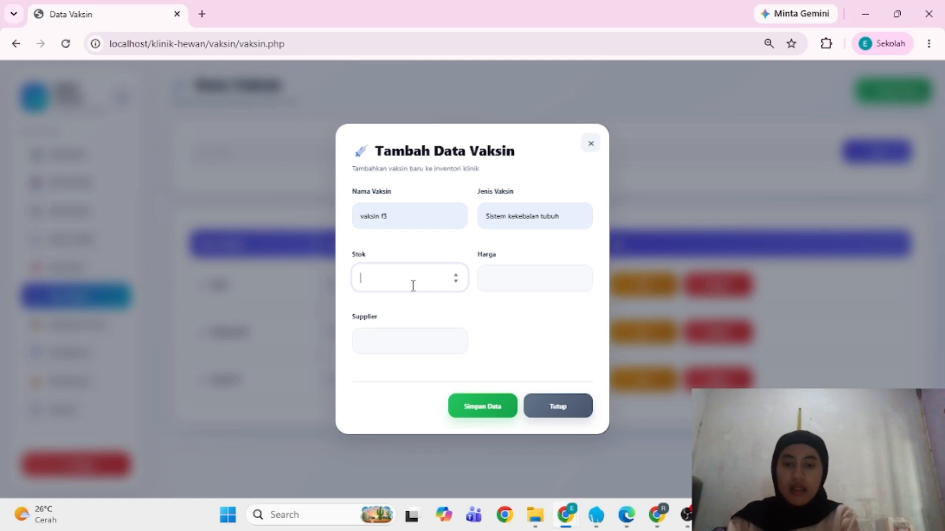
{"action": "type", "text": "10"}
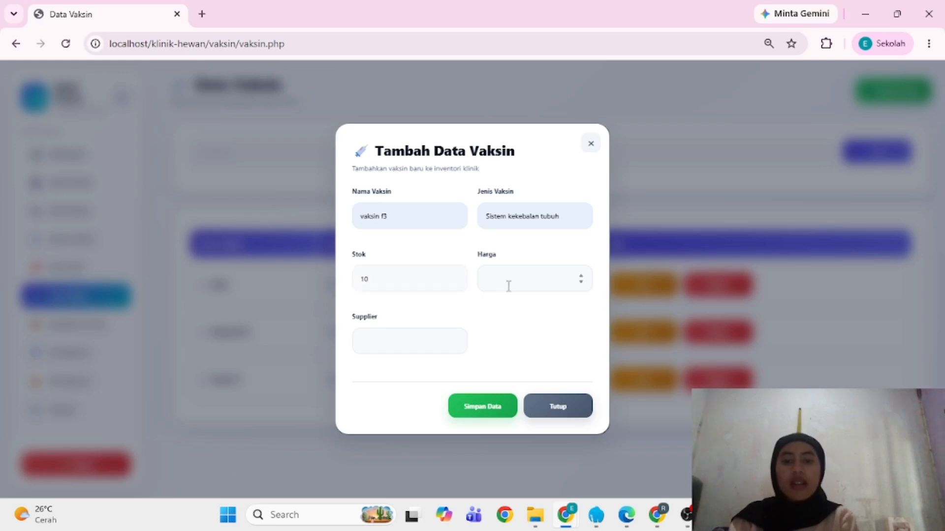
{"action": "left_click", "coordinate": [508, 284]}
{"action": "type", "text": "1000"}
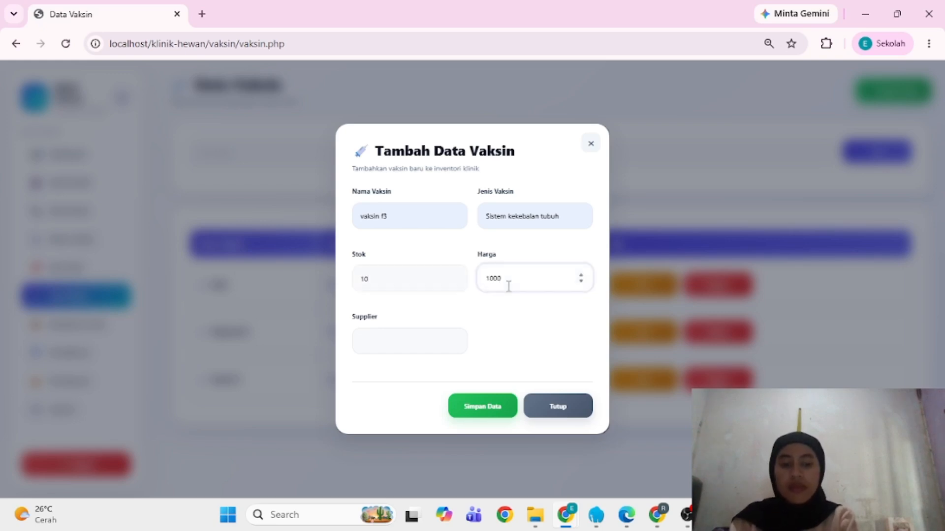
{"action": "type", "text": "0"}
Choose catmart as the supplier of the vaksin f3 entry and save the new vaccine
{"action": "left_click", "coordinate": [428, 340]}
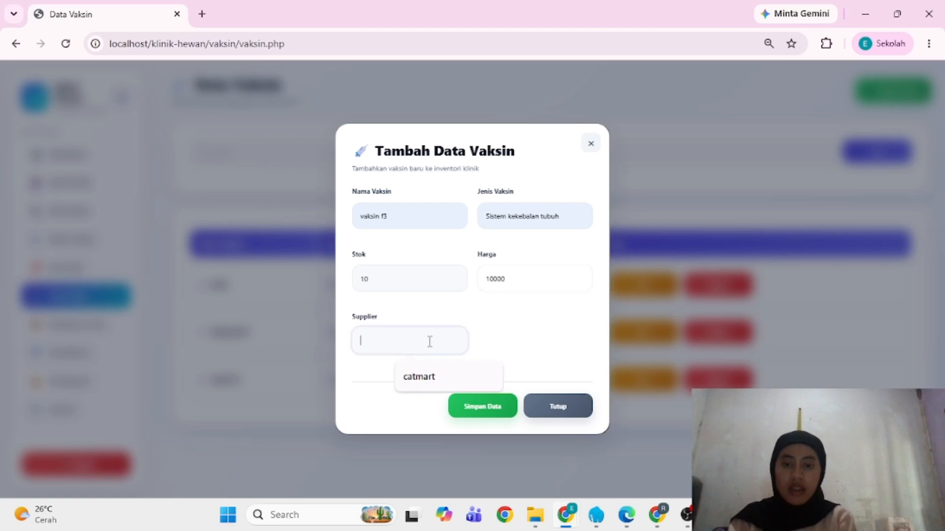
{"action": "left_click", "coordinate": [428, 381]}
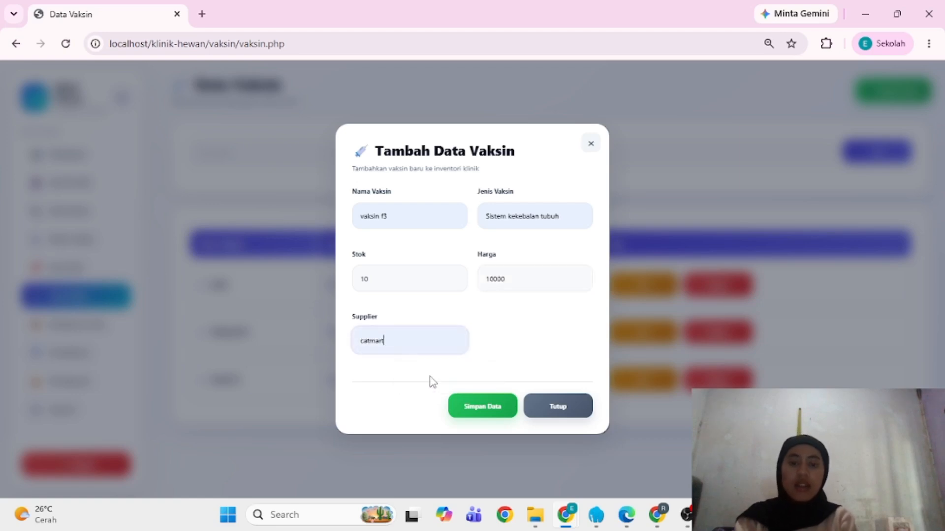
{"action": "left_click", "coordinate": [492, 409]}
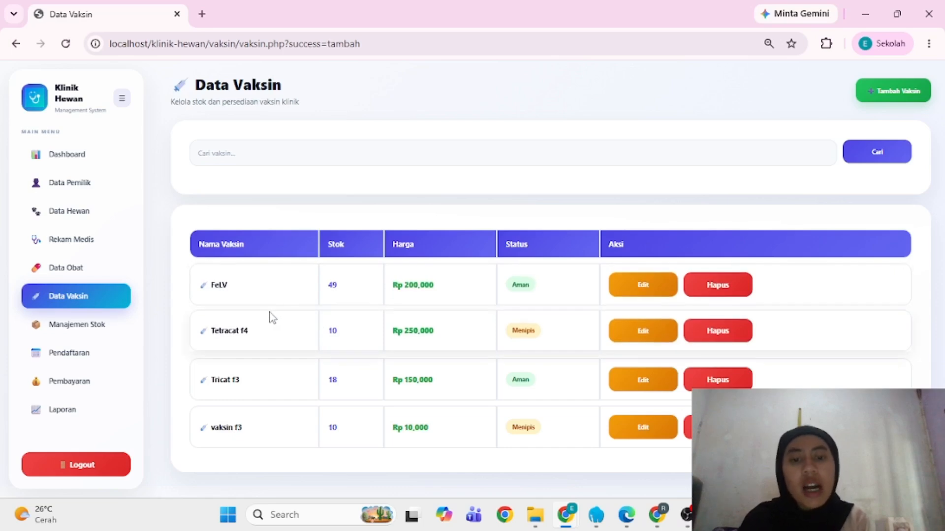
Open the FeLV vaccine record's edit form to view its fields, and close it without making changes
{"action": "left_click", "coordinate": [660, 289]}
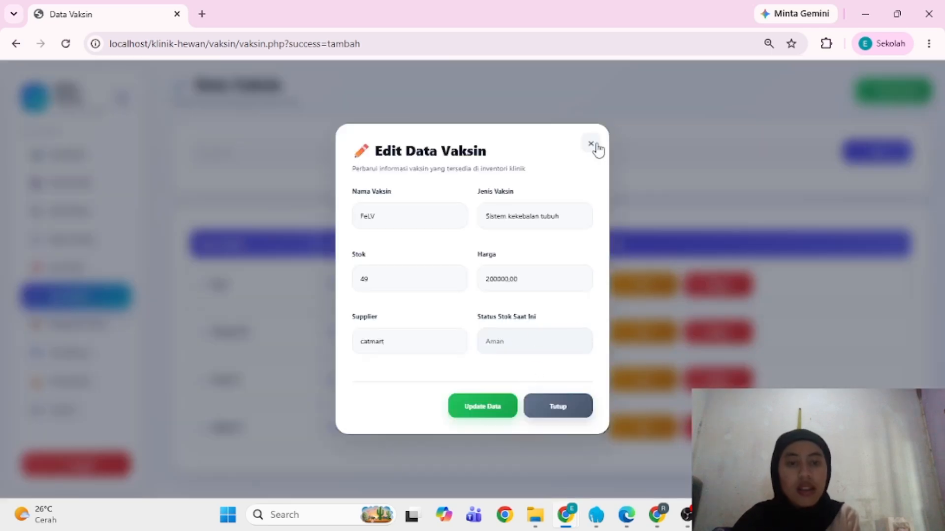
{"action": "left_click", "coordinate": [590, 144]}
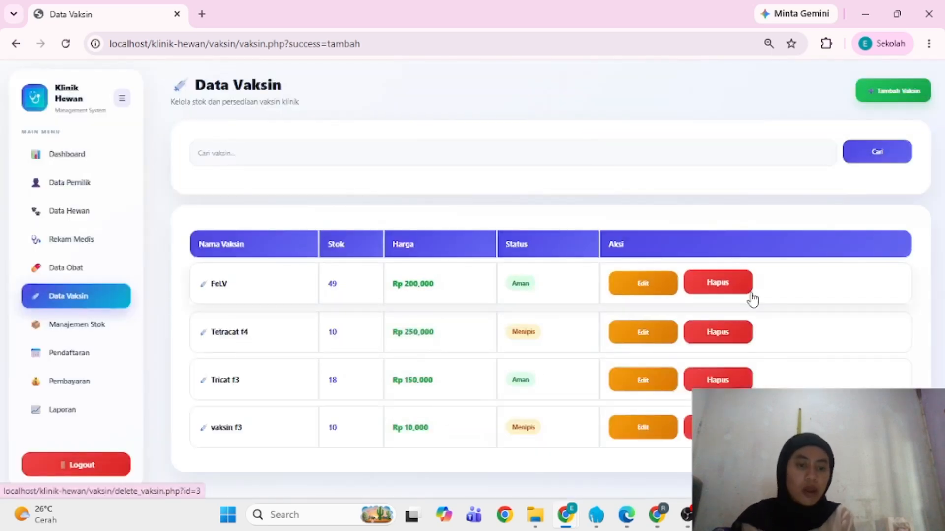
Go to Manajemen Stok and examine the stock warnings, total values, and medicine stock table
{"action": "left_click", "coordinate": [86, 339]}
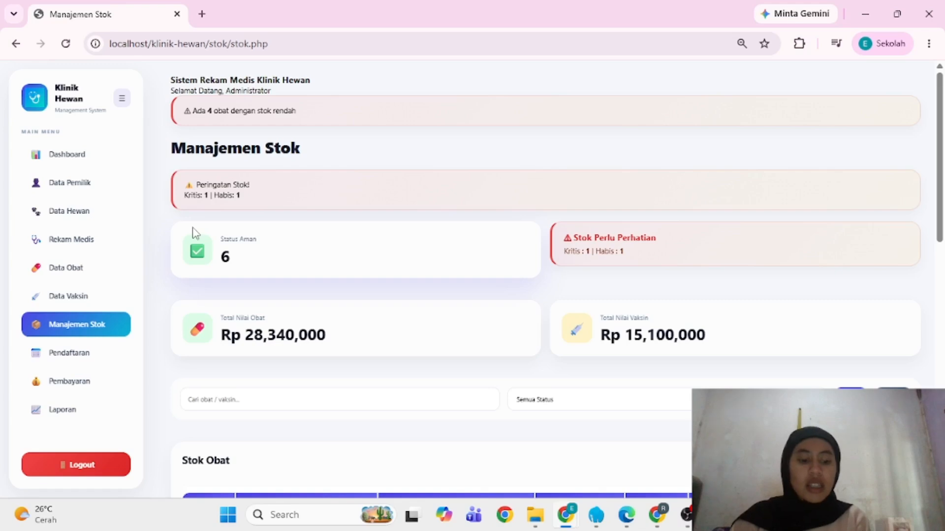
{"action": "scroll", "coordinate": [284, 254], "scroll_direction": "down", "scroll_amount": 1}
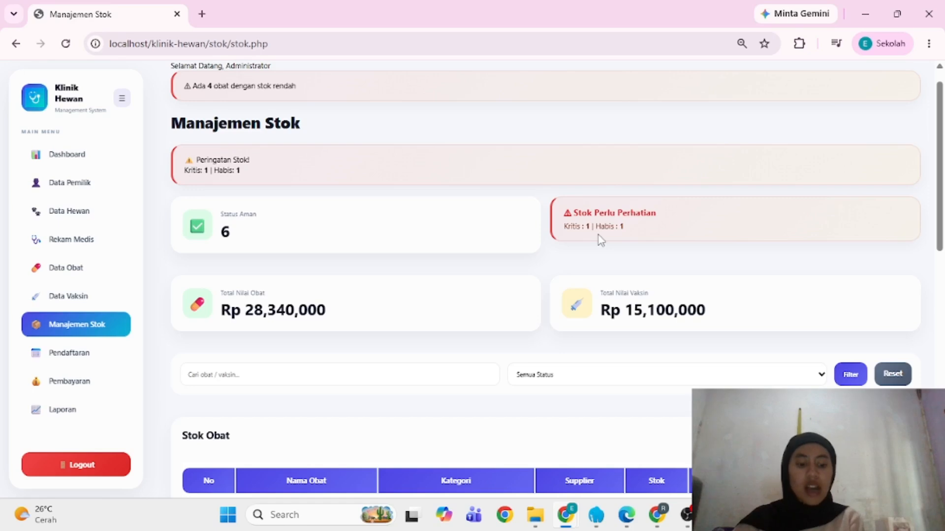
{"action": "scroll", "coordinate": [420, 329], "scroll_direction": "down", "scroll_amount": 2}
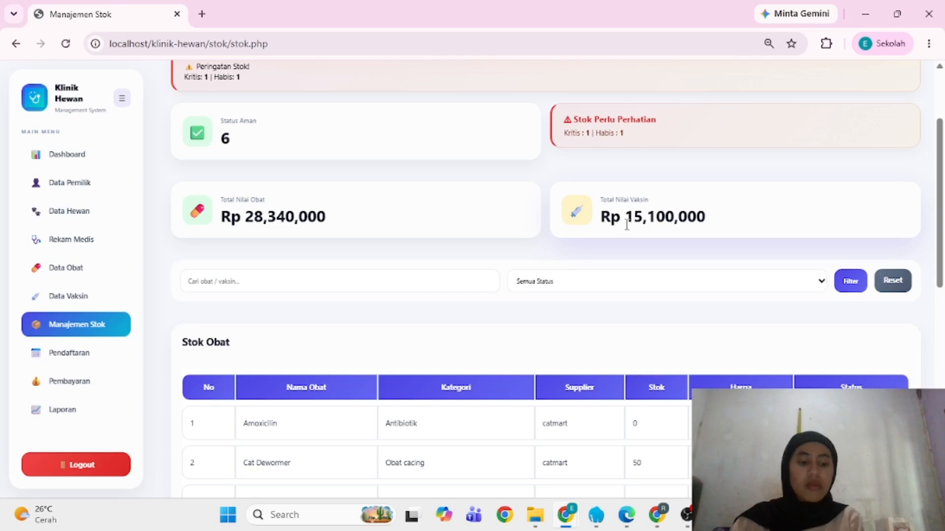
{"action": "scroll", "coordinate": [647, 276], "scroll_direction": "down", "scroll_amount": 7}
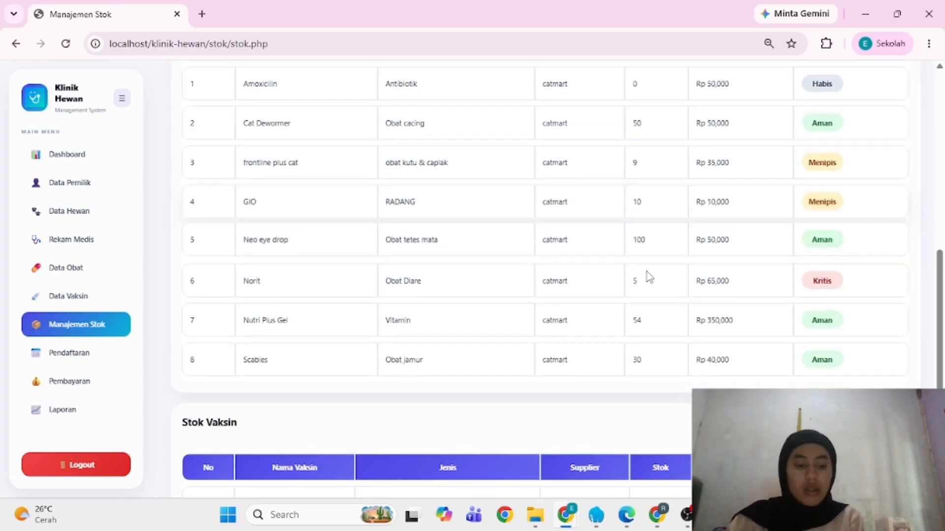
{"action": "scroll", "coordinate": [284, 166], "scroll_direction": "up", "scroll_amount": 4}
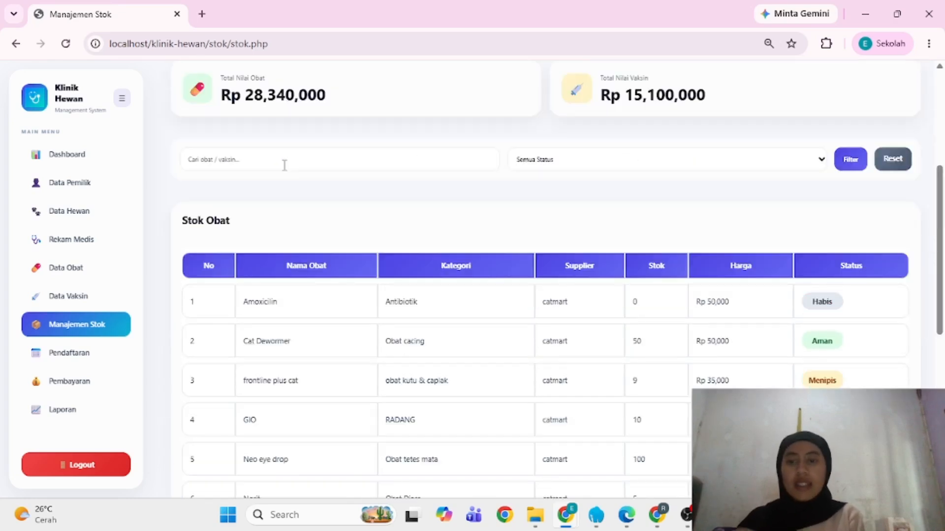
Filter the stock list by status Aman and review the filtered Stok Obat and Stok Vaksin tables
{"action": "left_click", "coordinate": [284, 166]}
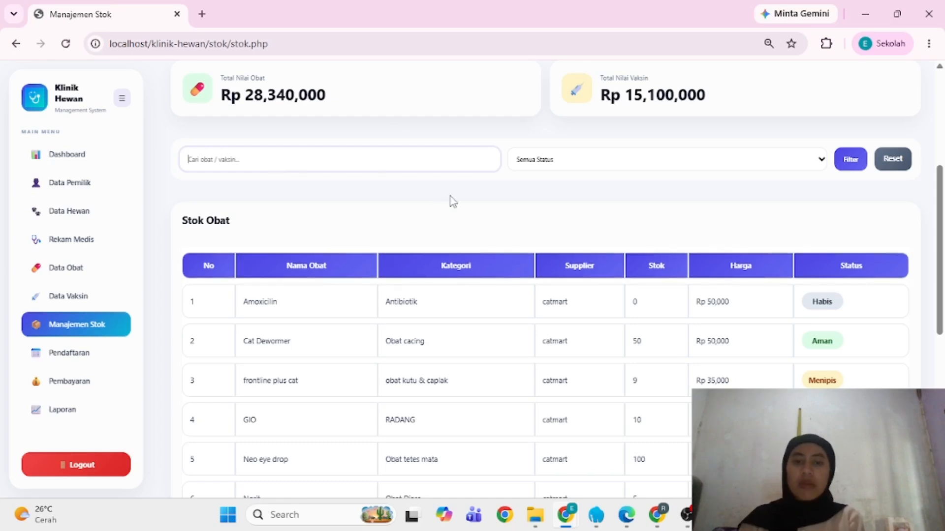
{"action": "left_click", "coordinate": [684, 166]}
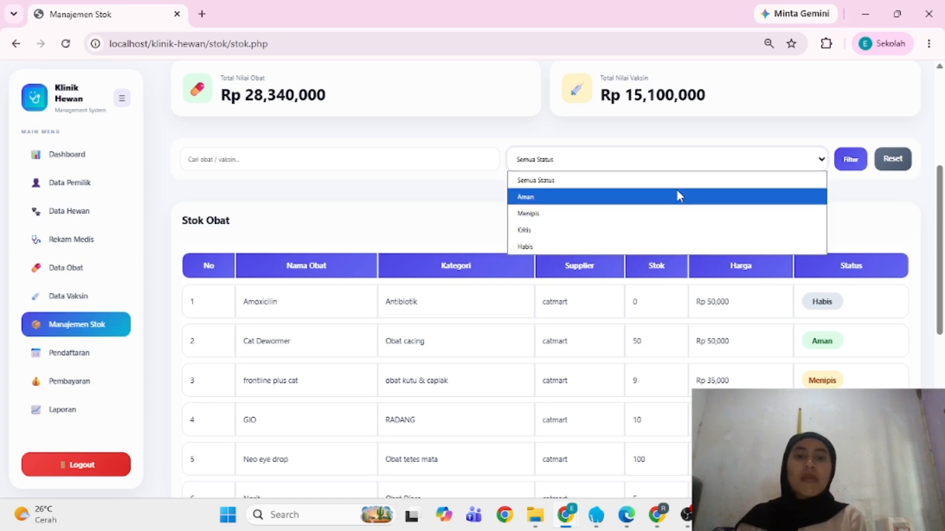
{"action": "left_click", "coordinate": [678, 197]}
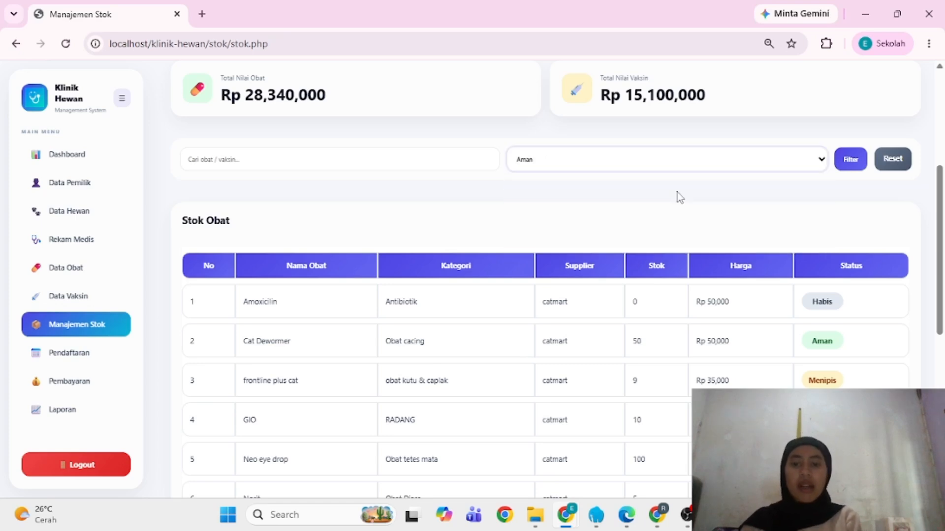
{"action": "scroll", "coordinate": [679, 197], "scroll_direction": "down", "scroll_amount": 2}
{"action": "scroll", "coordinate": [679, 196], "scroll_direction": "up", "scroll_amount": 3}
{"action": "left_click", "coordinate": [852, 205]}
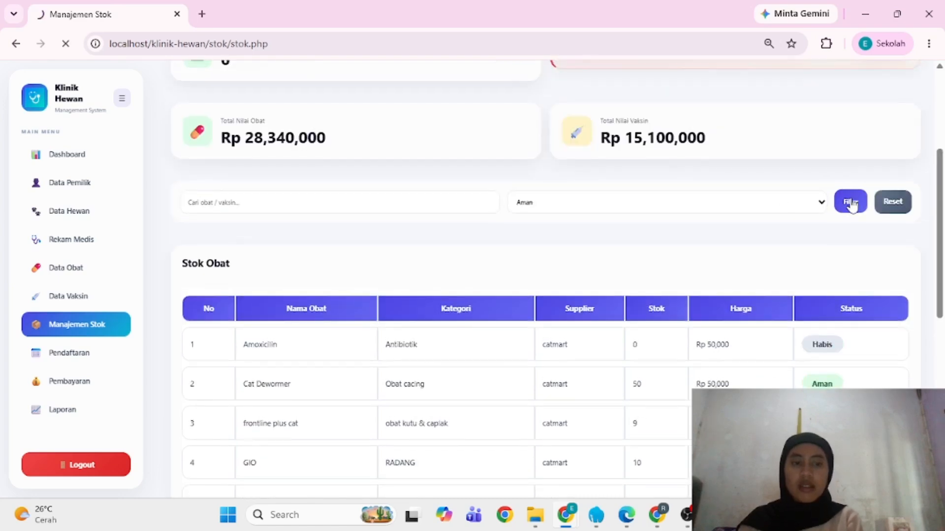
{"action": "scroll", "coordinate": [660, 338], "scroll_direction": "down", "scroll_amount": 6}
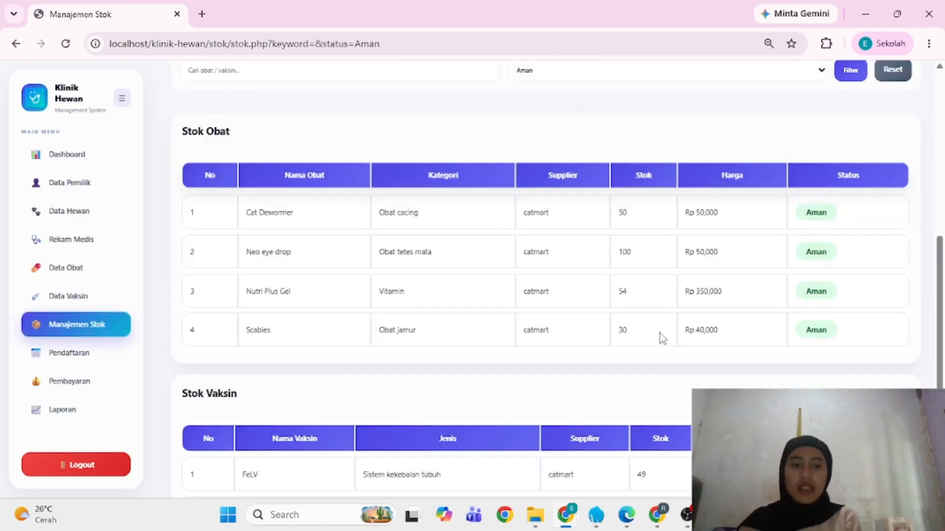
{"action": "scroll", "coordinate": [659, 338], "scroll_direction": "down", "scroll_amount": 1}
{"action": "scroll", "coordinate": [659, 338], "scroll_direction": "up", "scroll_amount": 2}
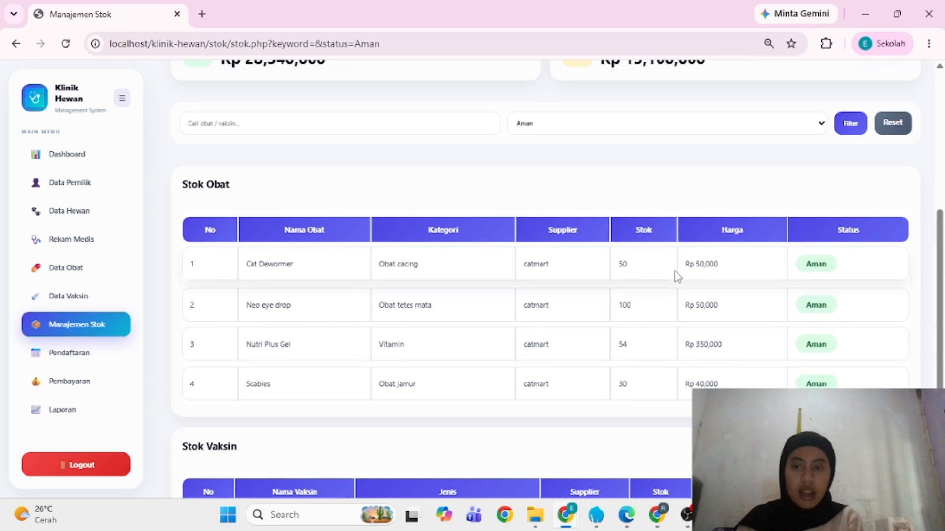
{"action": "scroll", "coordinate": [678, 277], "scroll_direction": "down", "scroll_amount": 3}
{"action": "scroll", "coordinate": [674, 274], "scroll_direction": "up", "scroll_amount": 1}
{"action": "scroll", "coordinate": [674, 275], "scroll_direction": "down", "scroll_amount": 1}
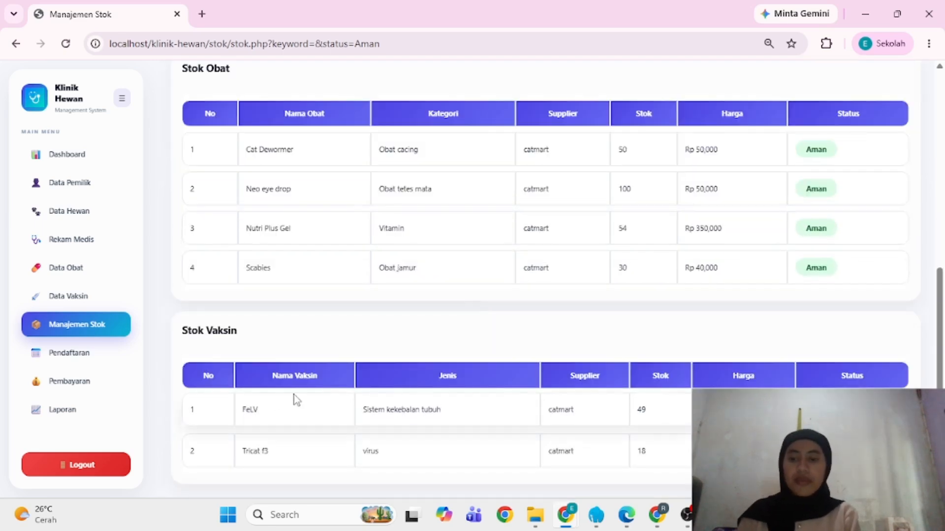
Open Laporan and examine the clinic's income, visit total, and top 5 medicine and vaccine tables
{"action": "left_click", "coordinate": [79, 410]}
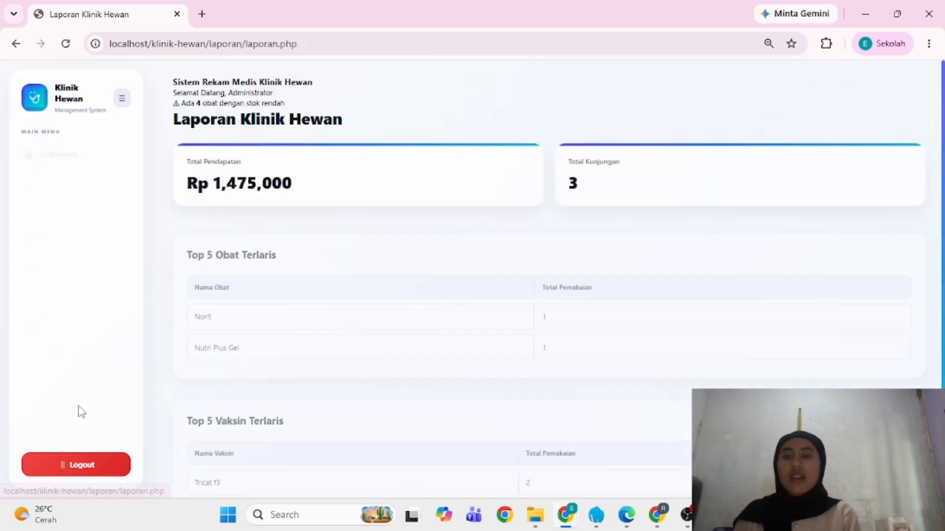
{"action": "scroll", "coordinate": [278, 308], "scroll_direction": "down", "scroll_amount": 1}
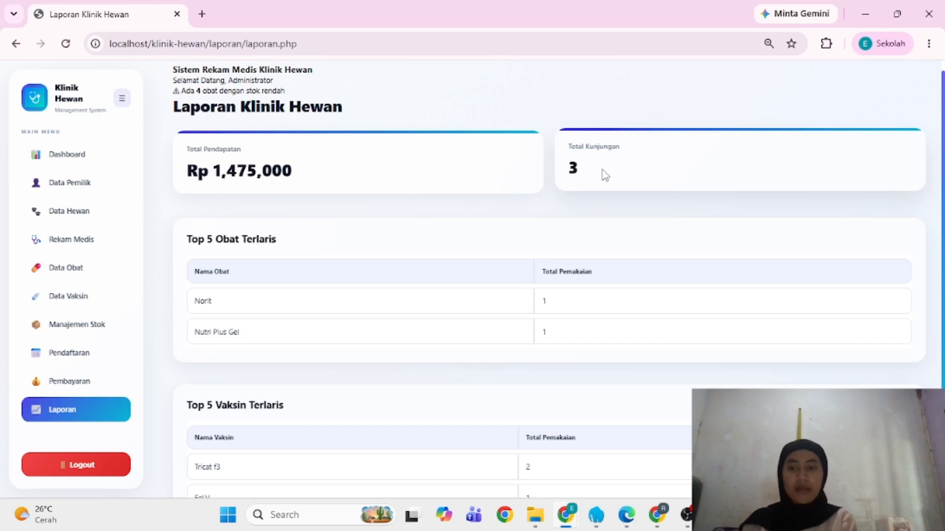
{"action": "scroll", "coordinate": [533, 265], "scroll_direction": "down", "scroll_amount": 1}
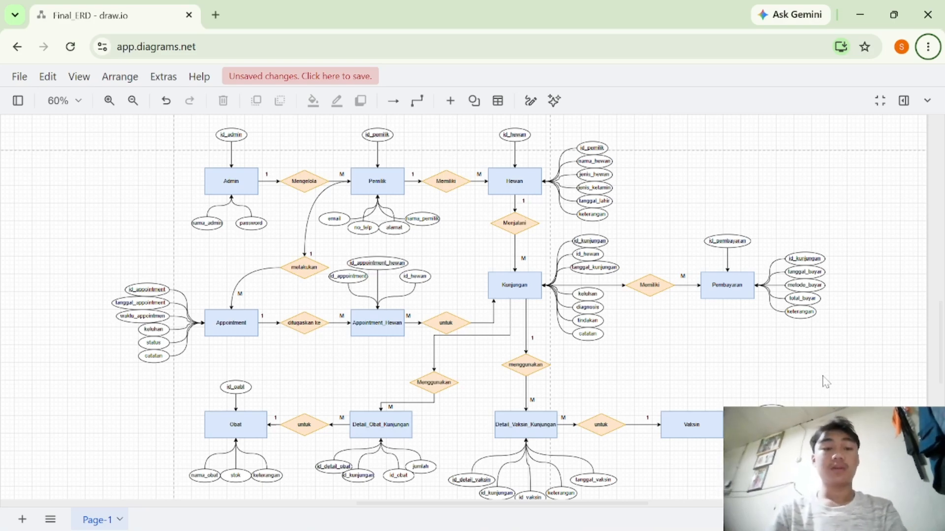
Switch to the Final_ERD diagram in draw.io and examine the Admin, Pemilik, and Hewan entities with their attributes and relationships
{"action": "scroll", "coordinate": [596, 334], "scroll_direction": "up", "scroll_amount": 4}
{"action": "scroll", "coordinate": [559, 344], "scroll_direction": "up", "scroll_amount": 3}
{"action": "scroll", "coordinate": [561, 346], "scroll_direction": "down", "scroll_amount": 1}
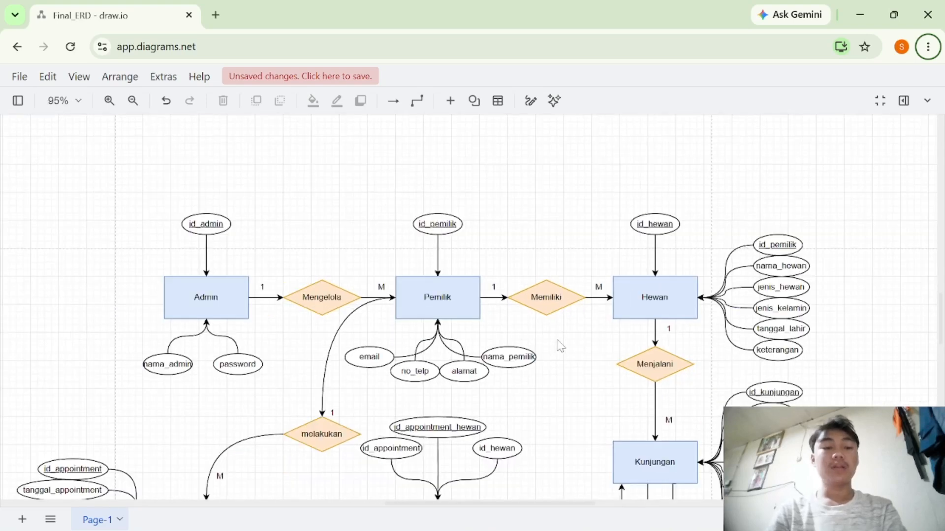
{"action": "scroll", "coordinate": [561, 346], "scroll_direction": "right", "scroll_amount": 2}
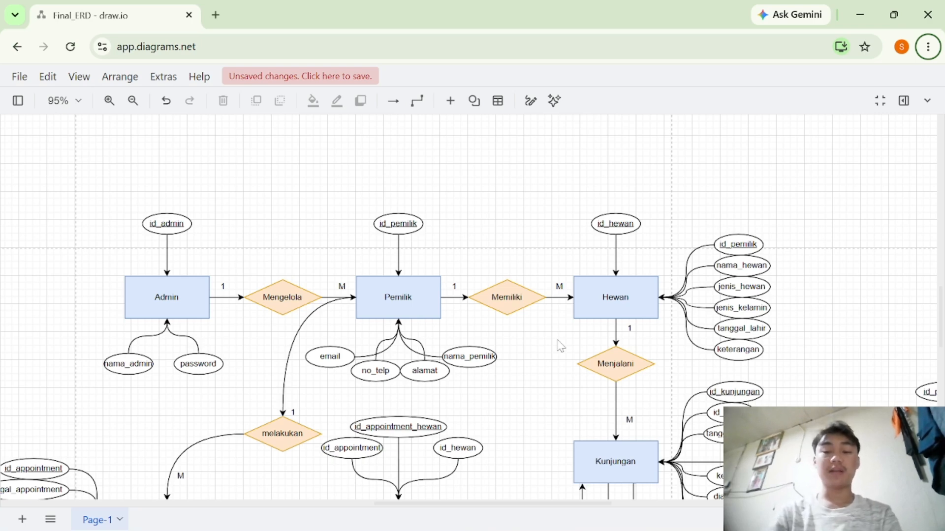
{"action": "scroll", "coordinate": [541, 340], "scroll_direction": "right", "scroll_amount": 3}
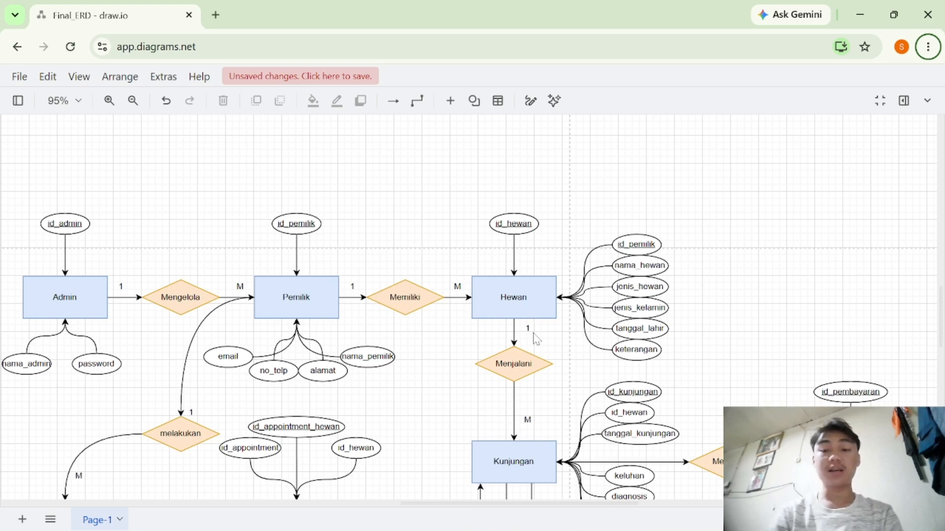
{"action": "scroll", "coordinate": [536, 338], "scroll_direction": "right", "scroll_amount": 1}
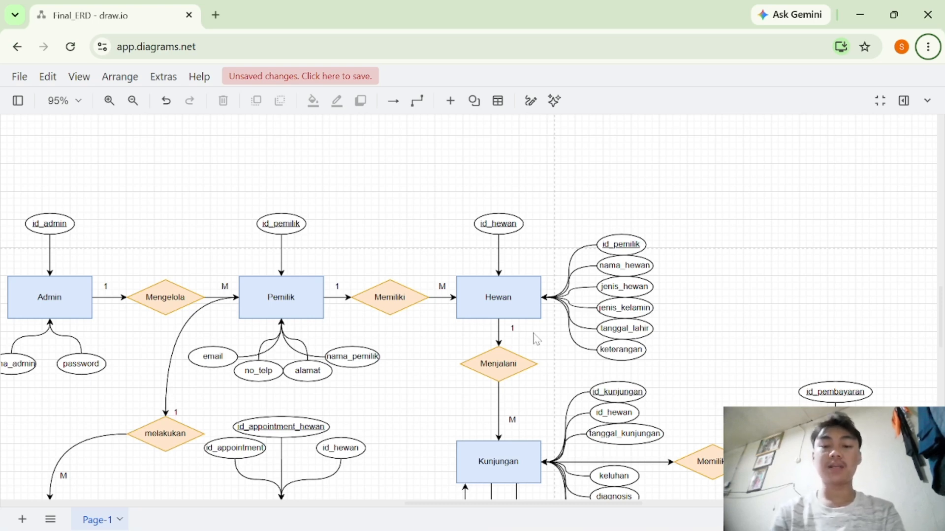
Examine the ERD's Obat, Detail_Obat_Kunjungan, Detail_Vaksin_Kunjungan, and Vaksin entities with their attributes and relationships
{"action": "scroll", "coordinate": [885, 386], "scroll_direction": "down", "scroll_amount": 7}
{"action": "scroll", "coordinate": [884, 386], "scroll_direction": "left", "scroll_amount": 3}
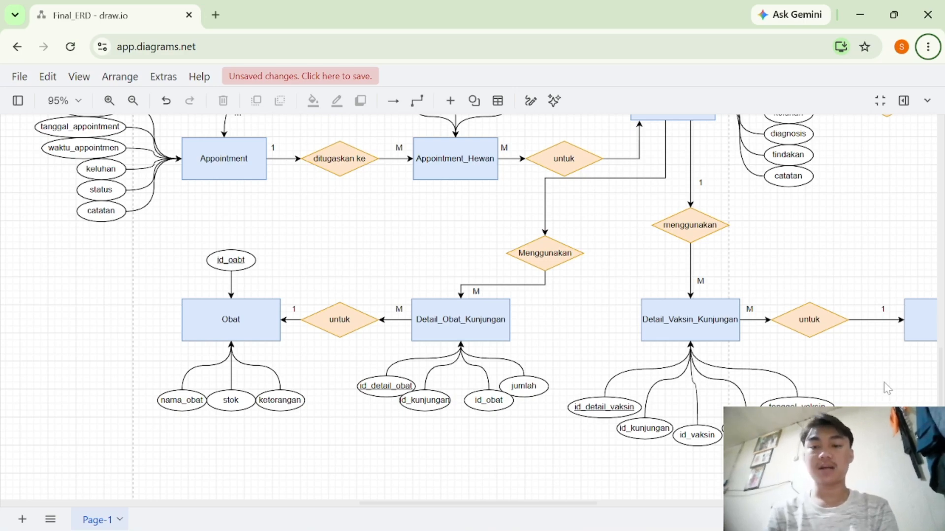
{"action": "scroll", "coordinate": [887, 389], "scroll_direction": "right", "scroll_amount": 1}
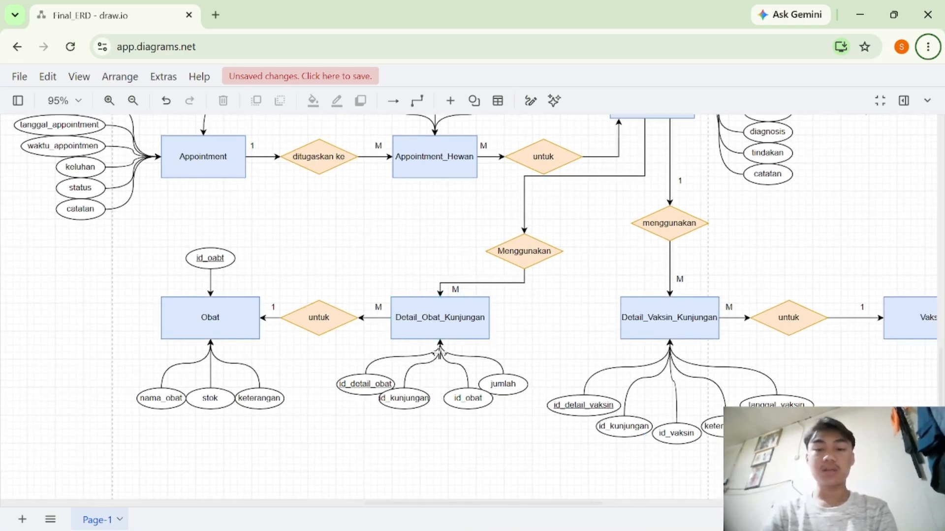
{"action": "scroll", "coordinate": [439, 354], "scroll_direction": "down", "scroll_amount": 1}
{"action": "scroll", "coordinate": [439, 354], "scroll_direction": "right", "scroll_amount": 1}
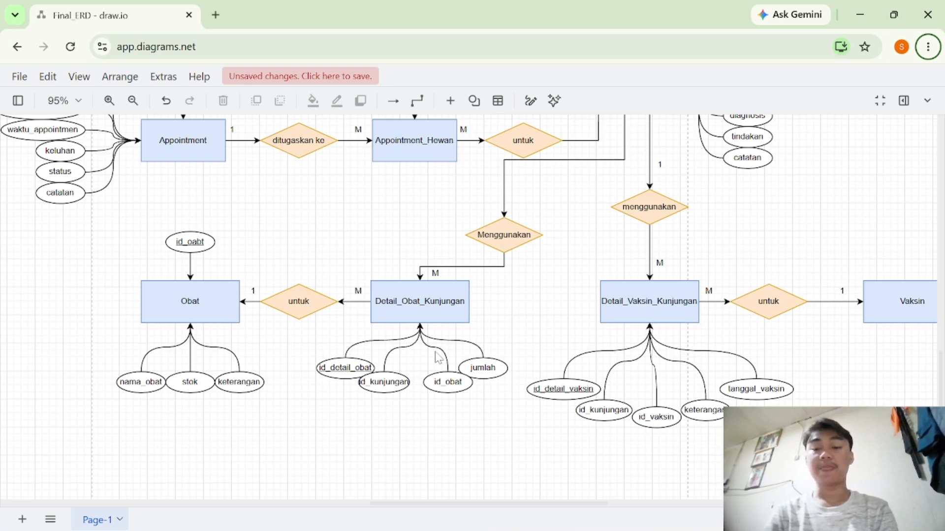
{"action": "scroll", "coordinate": [438, 358], "scroll_direction": "right", "scroll_amount": 2}
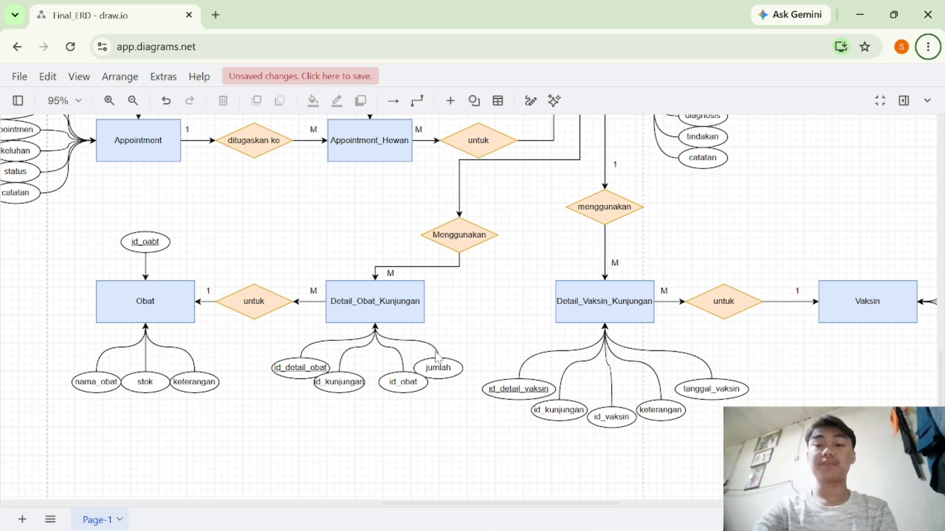
{"action": "scroll", "coordinate": [437, 357], "scroll_direction": "right", "scroll_amount": 8}
{"action": "scroll", "coordinate": [438, 357], "scroll_direction": "up", "scroll_amount": 1}
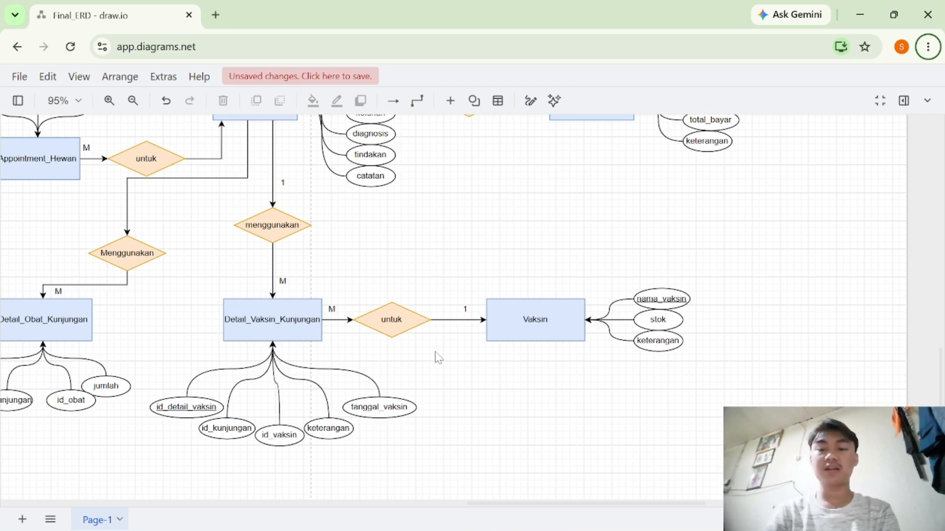
{"action": "scroll", "coordinate": [437, 358], "scroll_direction": "left", "scroll_amount": 4}
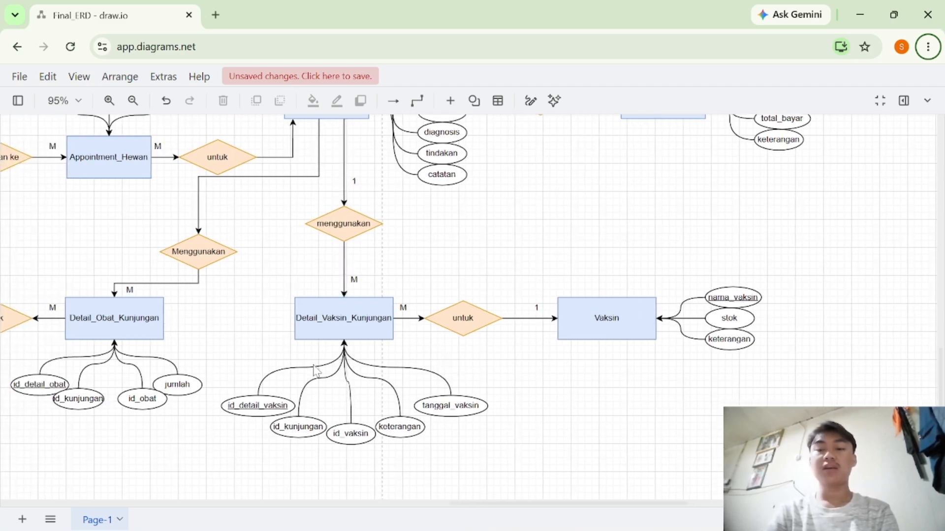
{"action": "left_click", "coordinate": [337, 339]}
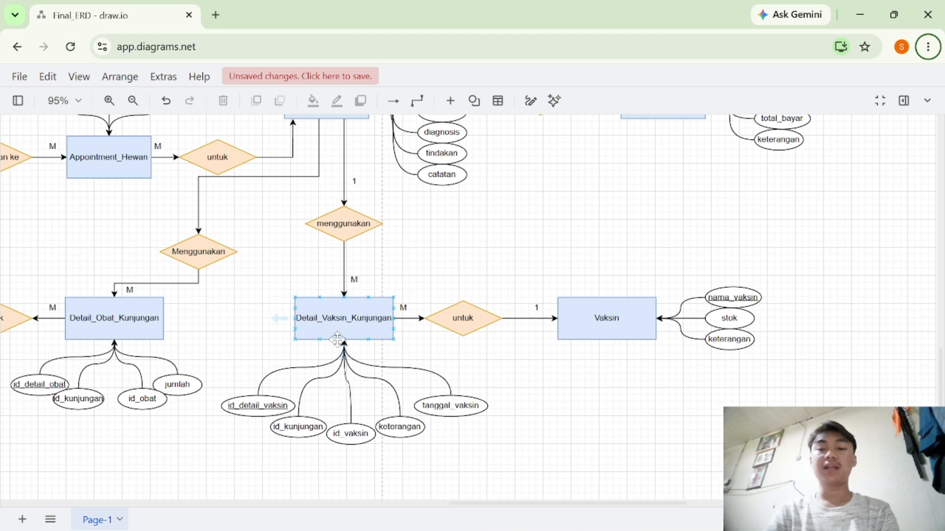
{"action": "scroll", "coordinate": [337, 339], "scroll_direction": "left", "scroll_amount": 2}
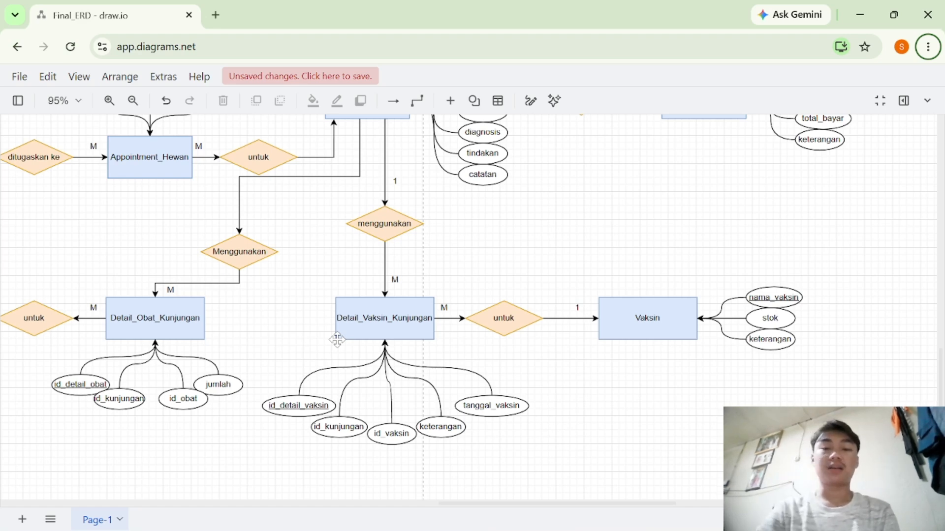
Examine the Kunjungan and Pembayaran entities and the Memiliki relationship between them in the ERD
{"action": "scroll", "coordinate": [337, 340], "scroll_direction": "up", "scroll_amount": 5}
{"action": "scroll", "coordinate": [337, 340], "scroll_direction": "right", "scroll_amount": 3}
{"action": "scroll", "coordinate": [336, 340], "scroll_direction": "down", "scroll_amount": 1}
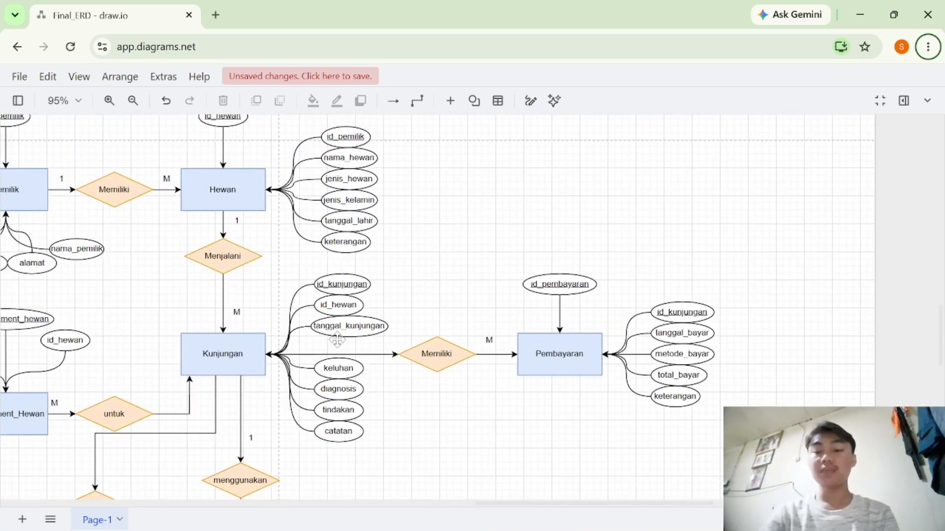